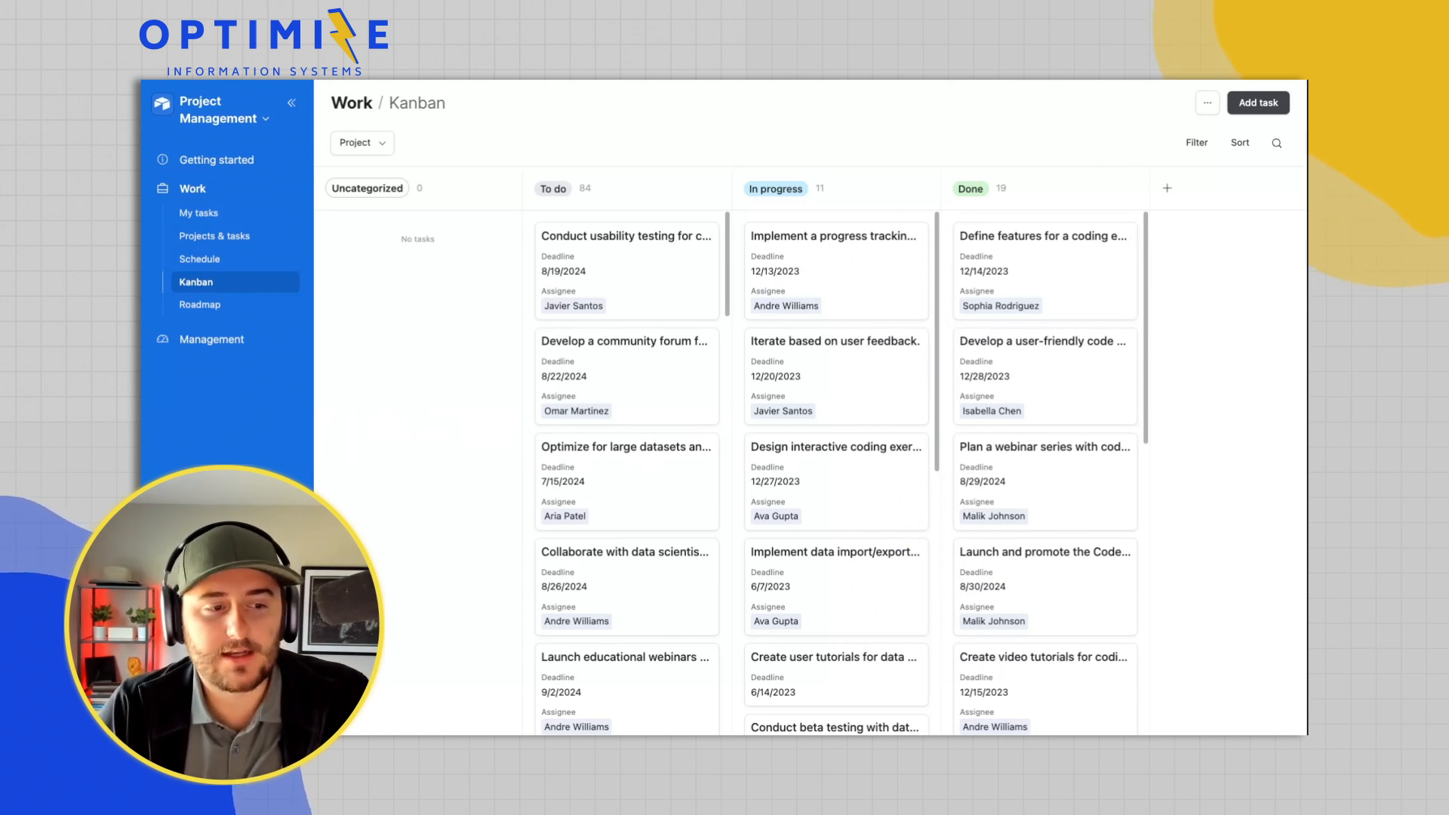
Set the duration of the in-progress task "Implement a progress tracking system." to 2 days and close its record.
left_click(833, 236)
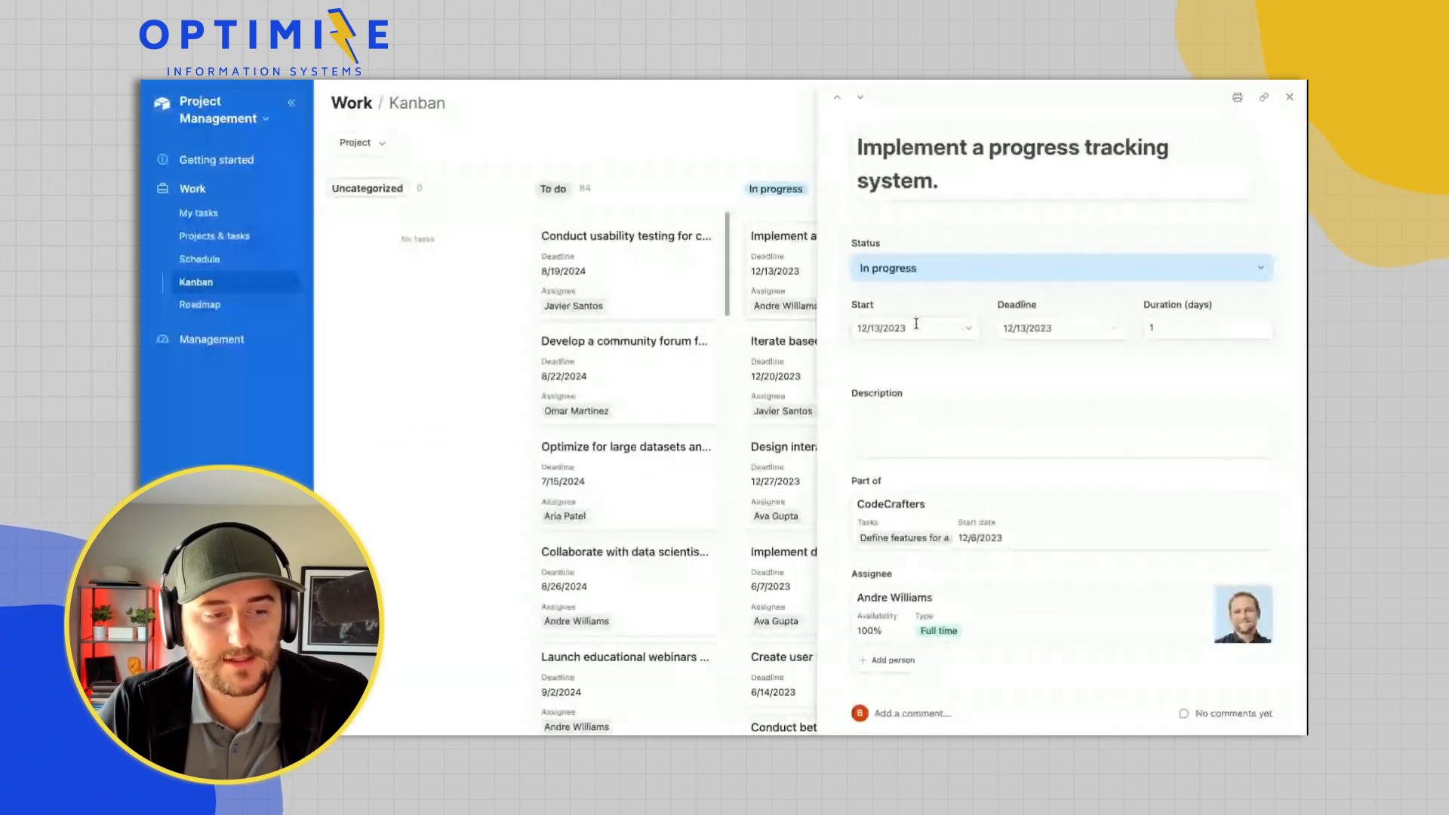
scroll(917, 323, "down", 3)
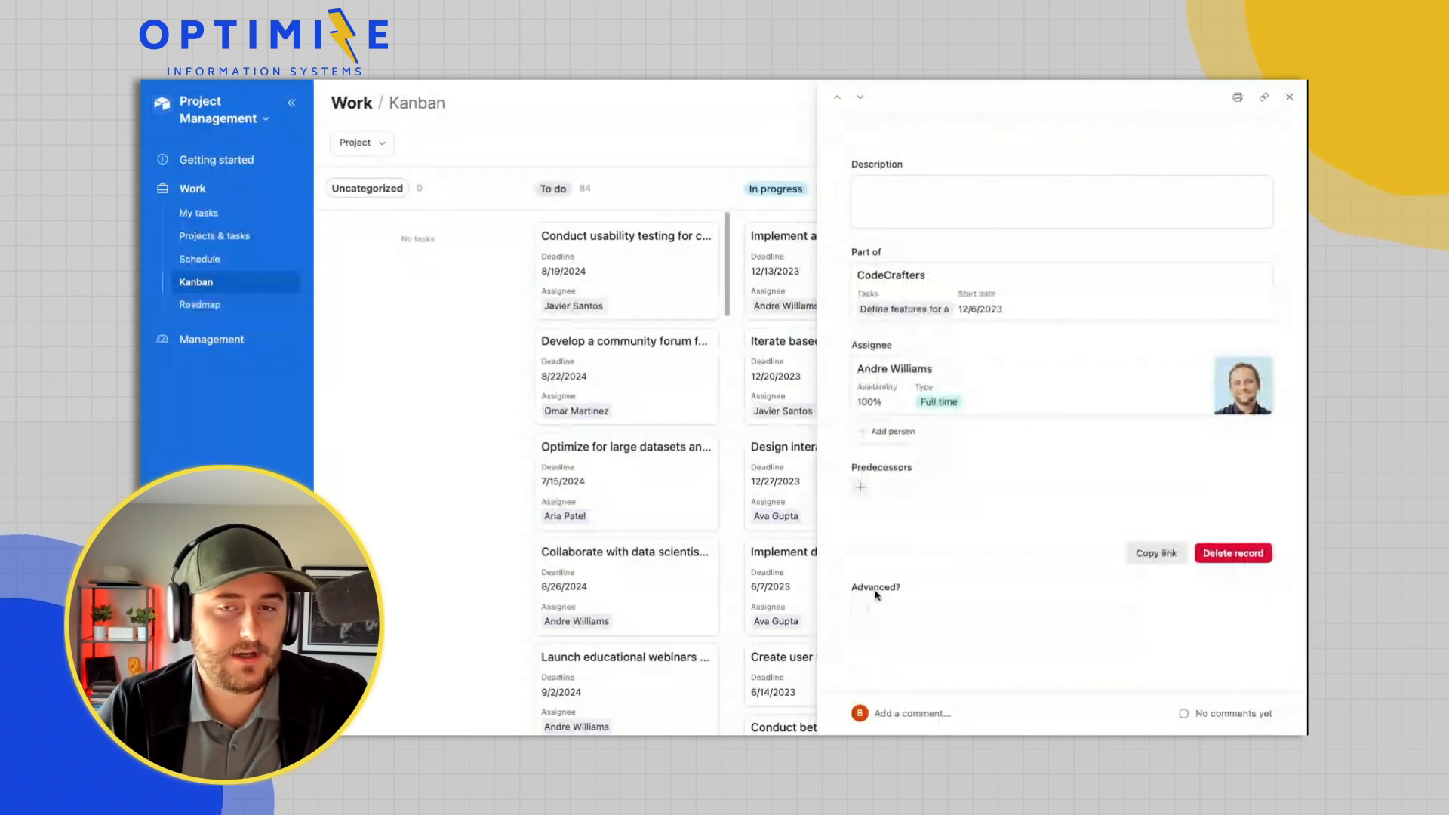
scroll(868, 574, "up", 3)
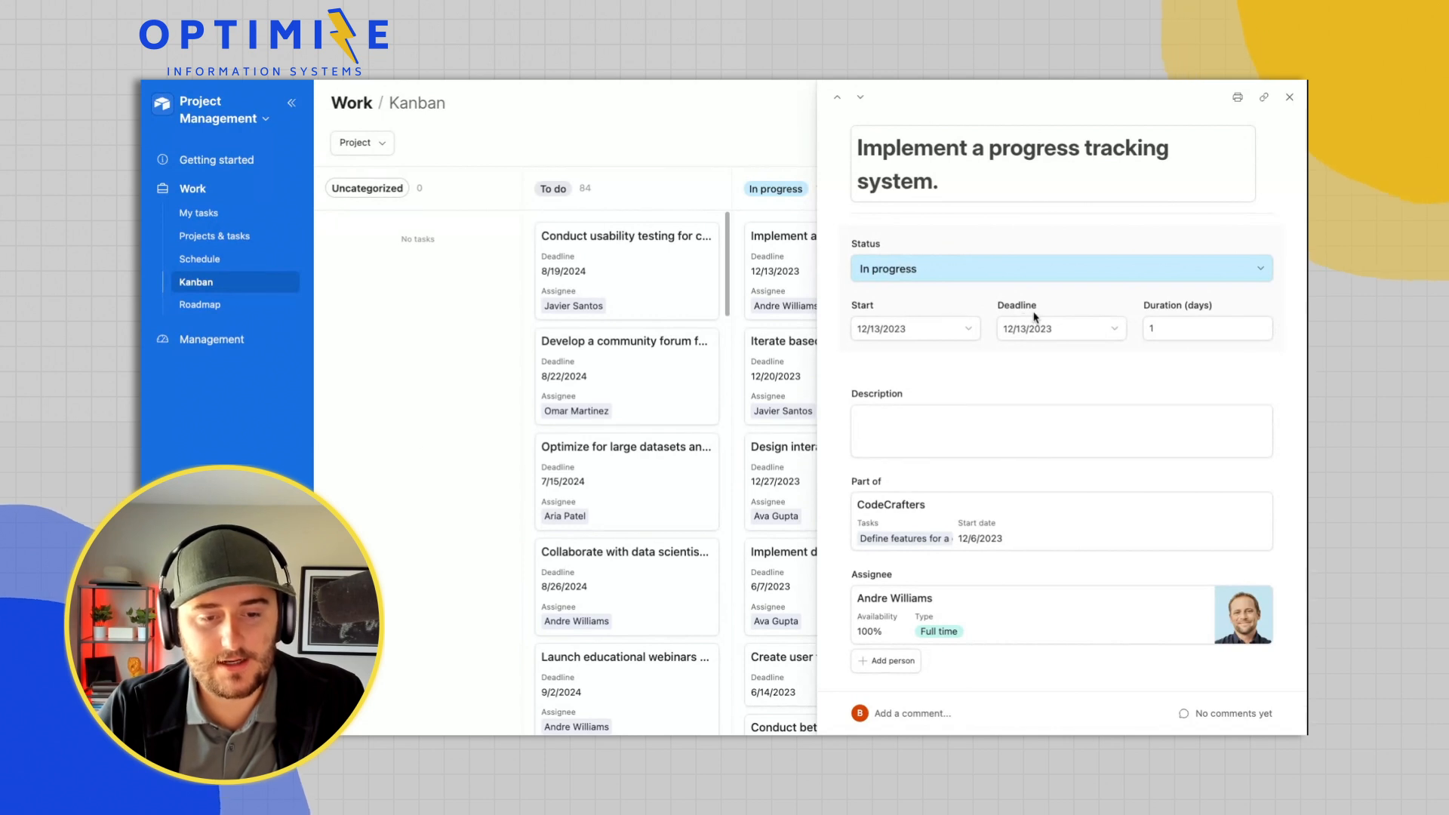
left_click(1156, 332)
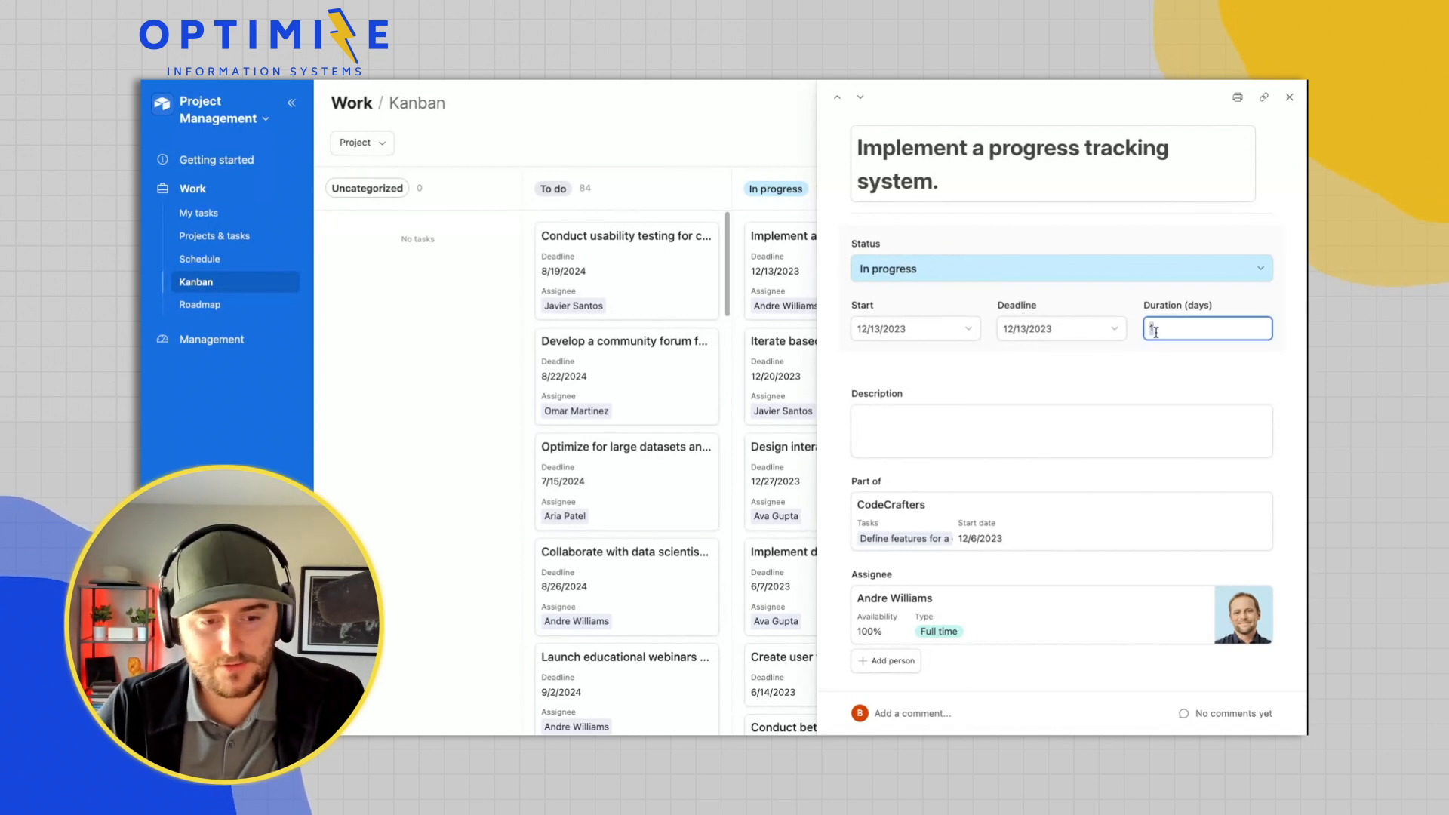
left_click(1125, 358)
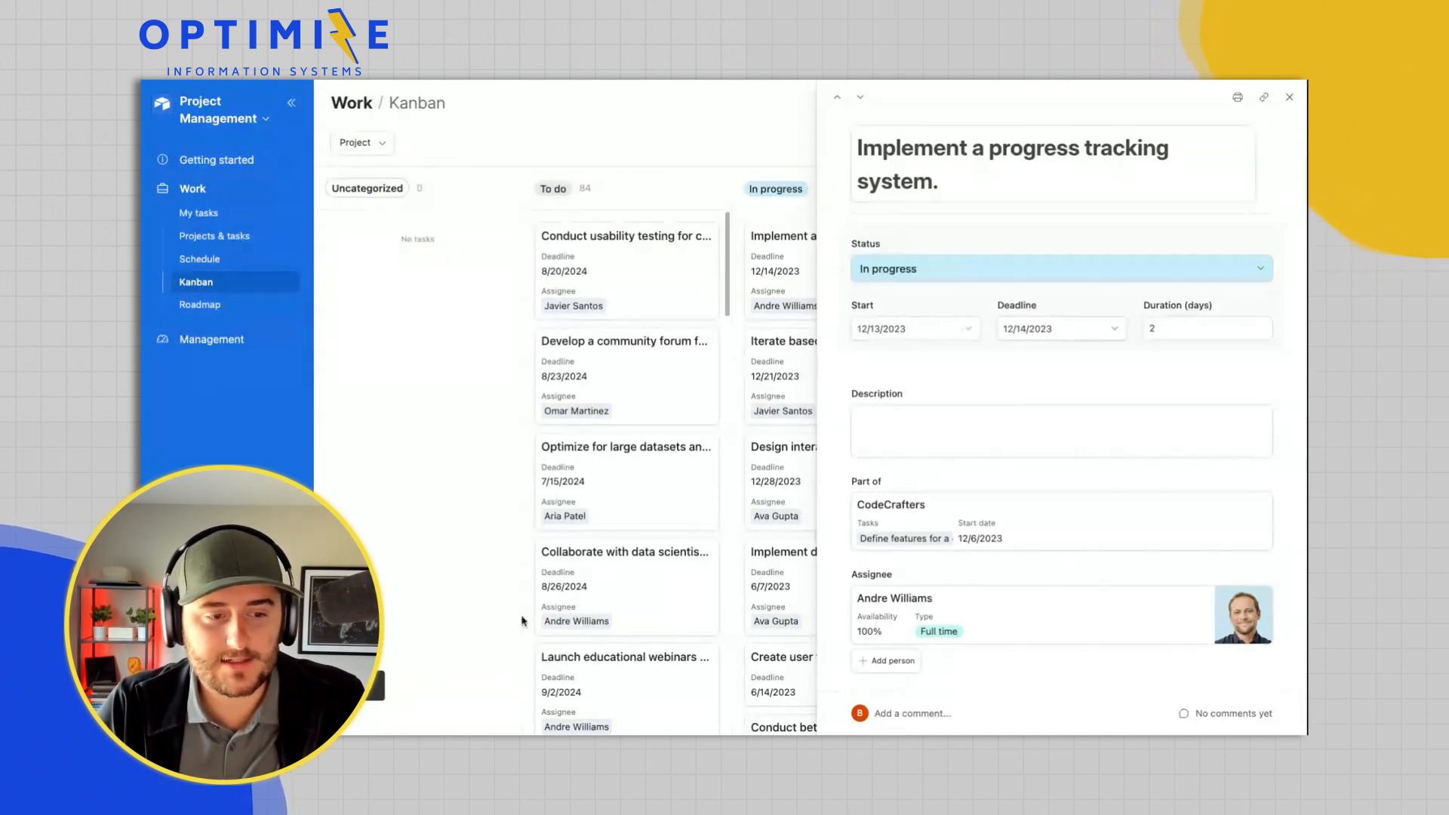
scroll(1067, 396, "down", 5)
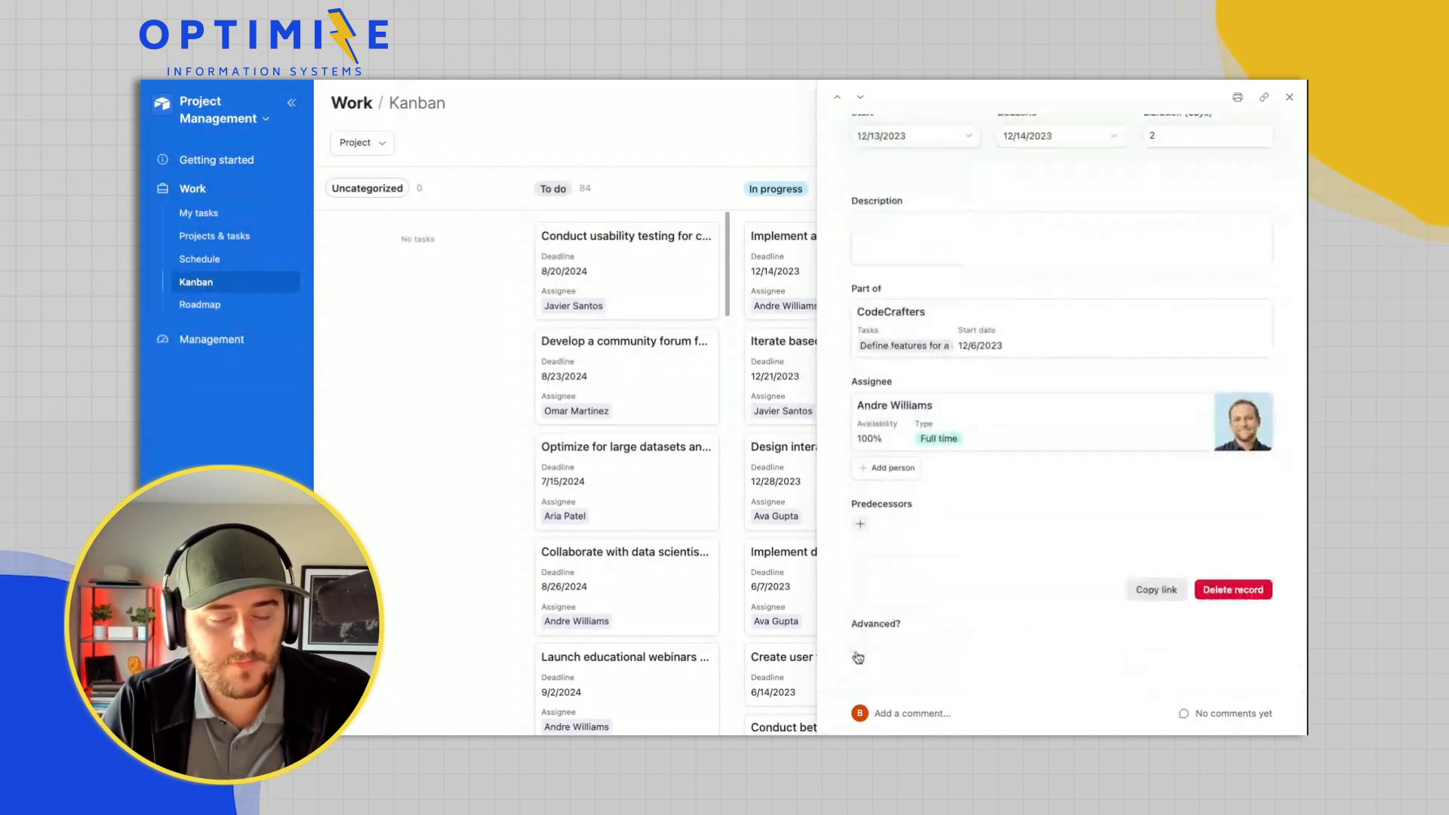
scroll(858, 658, "up", 5)
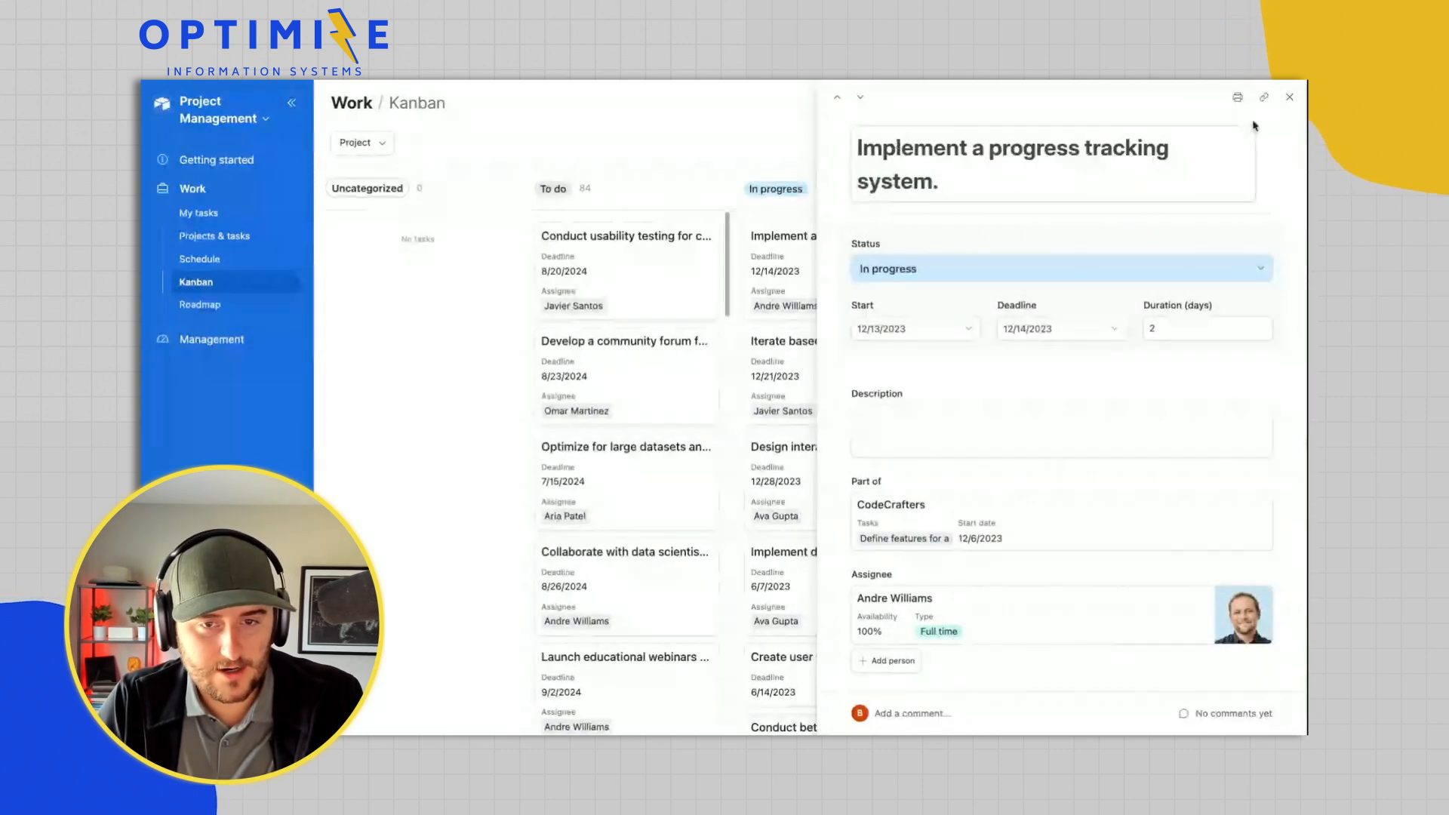
left_click(1291, 98)
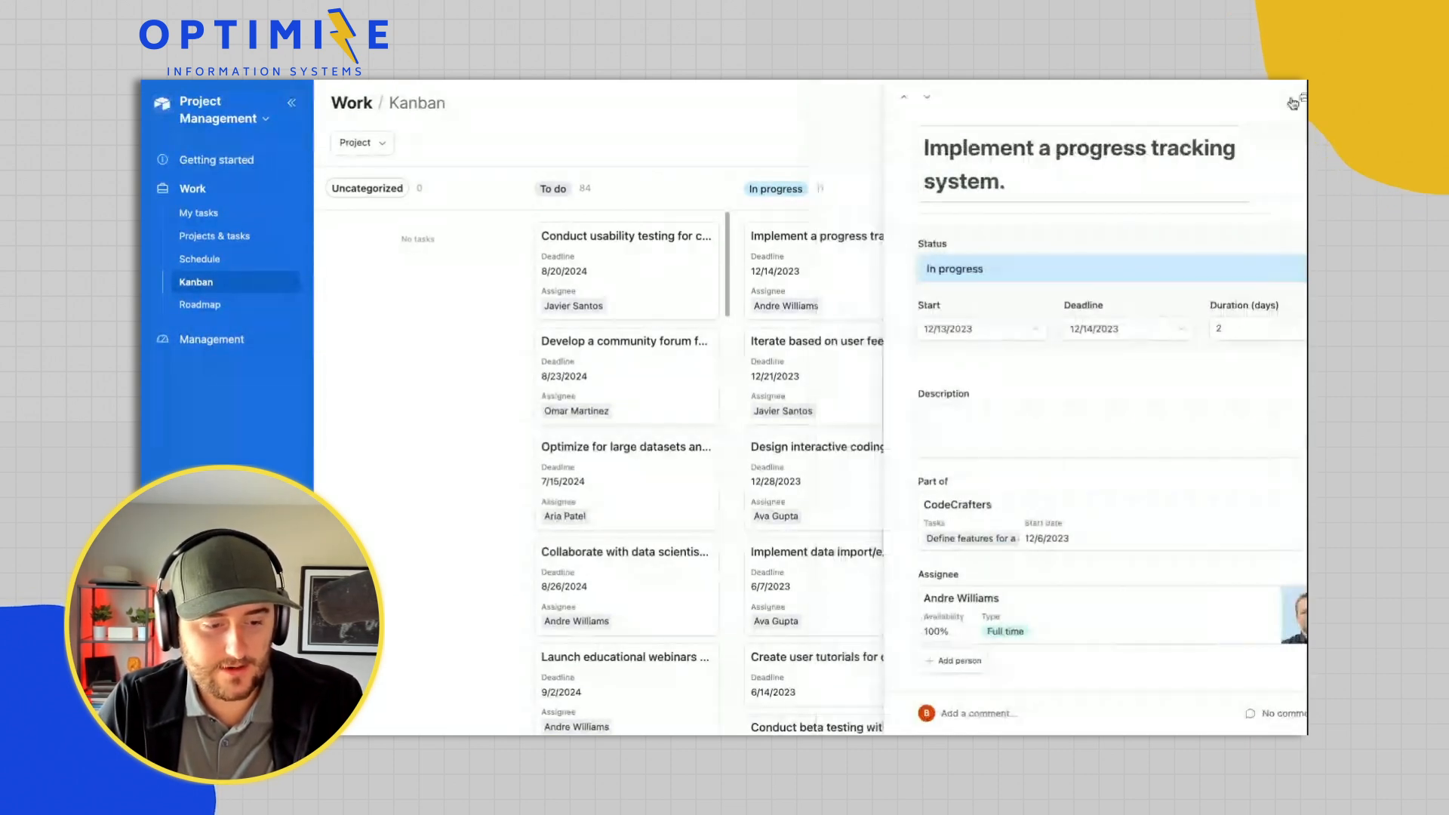
Open the in-progress task "Create user tutorials for data analysis" and enable its Advanced settings.
scroll(858, 526, "down", 2)
scroll(858, 527, "down", 1)
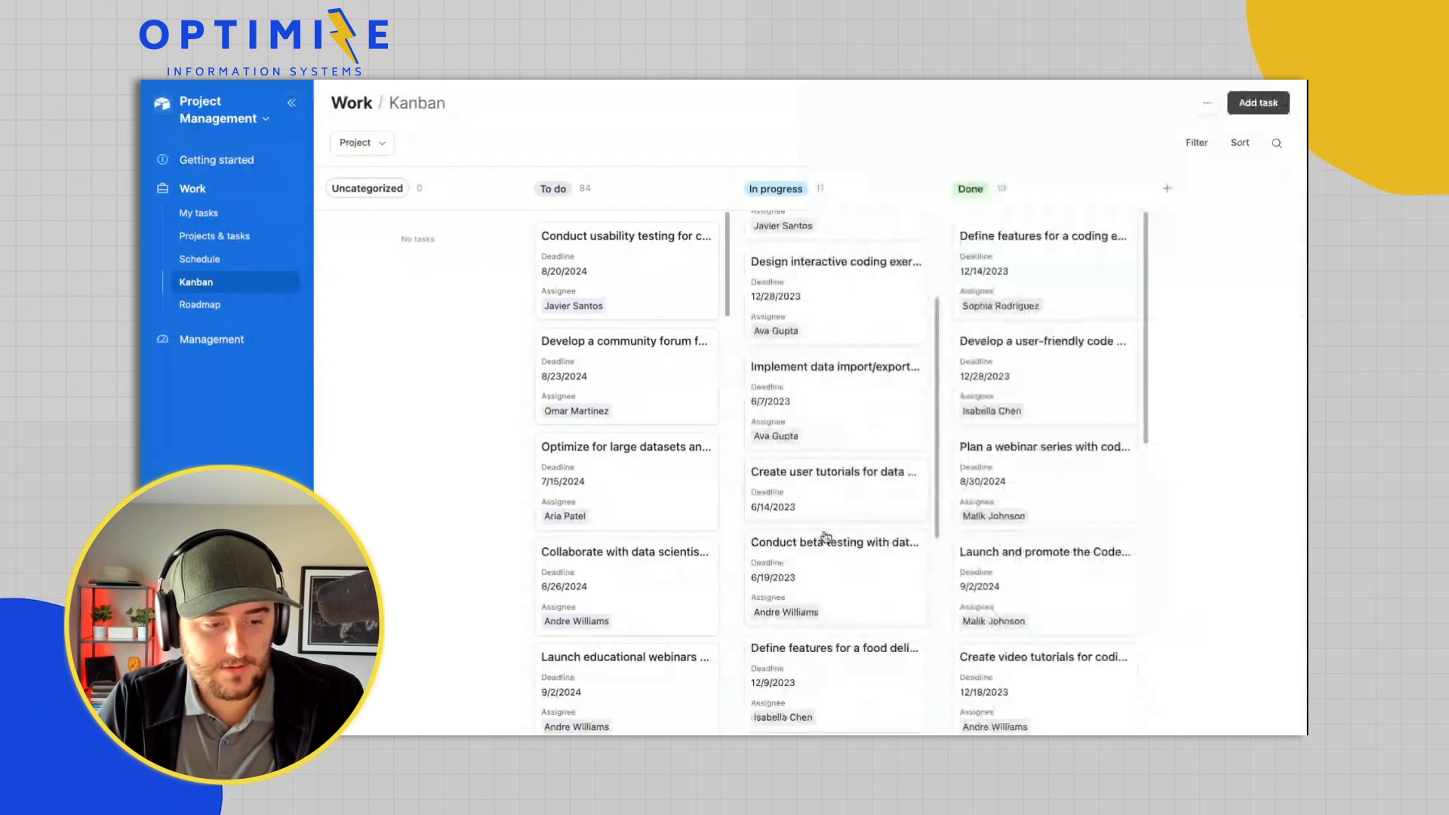
left_click(813, 491)
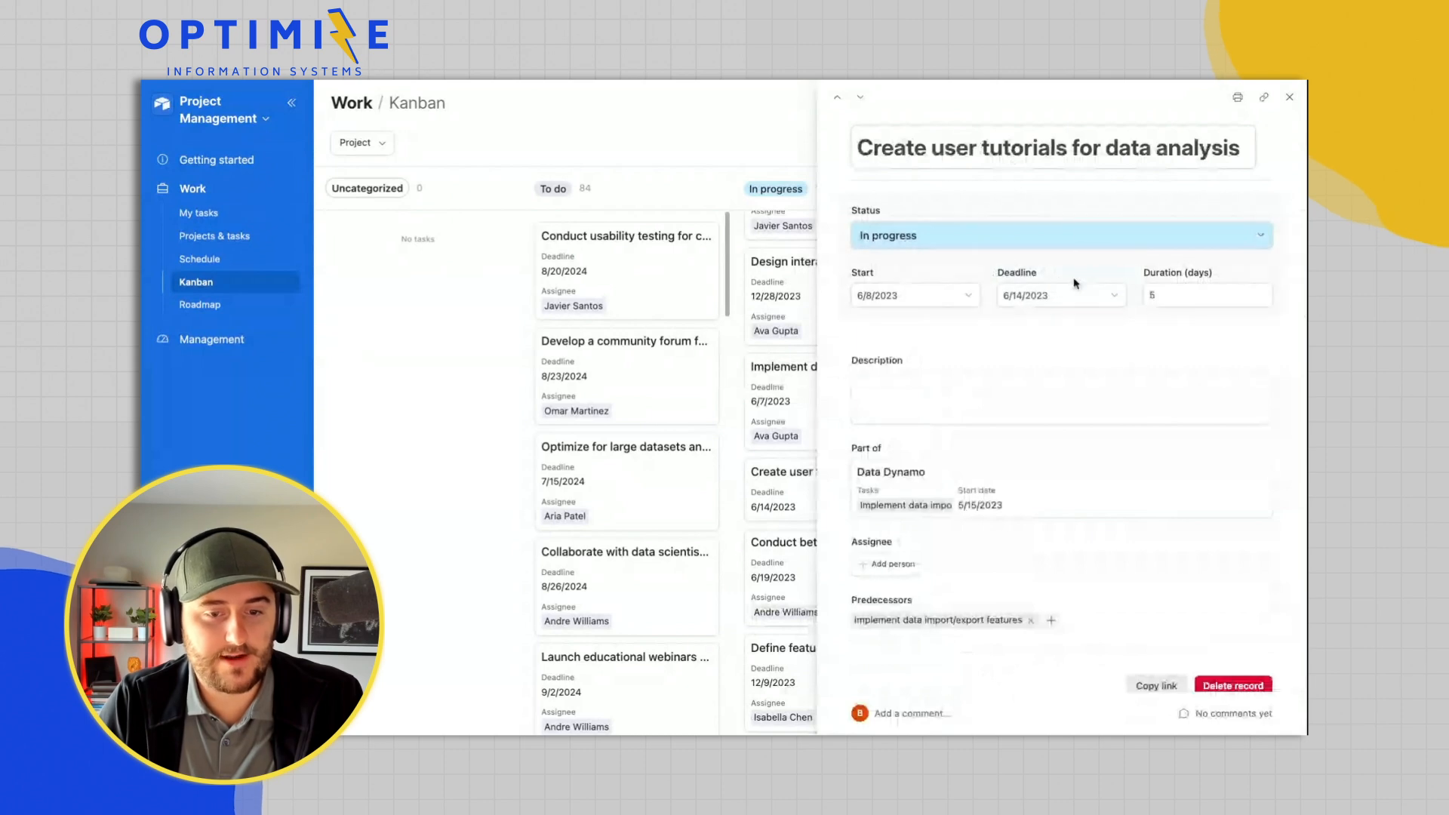
scroll(1125, 333, "down", 2)
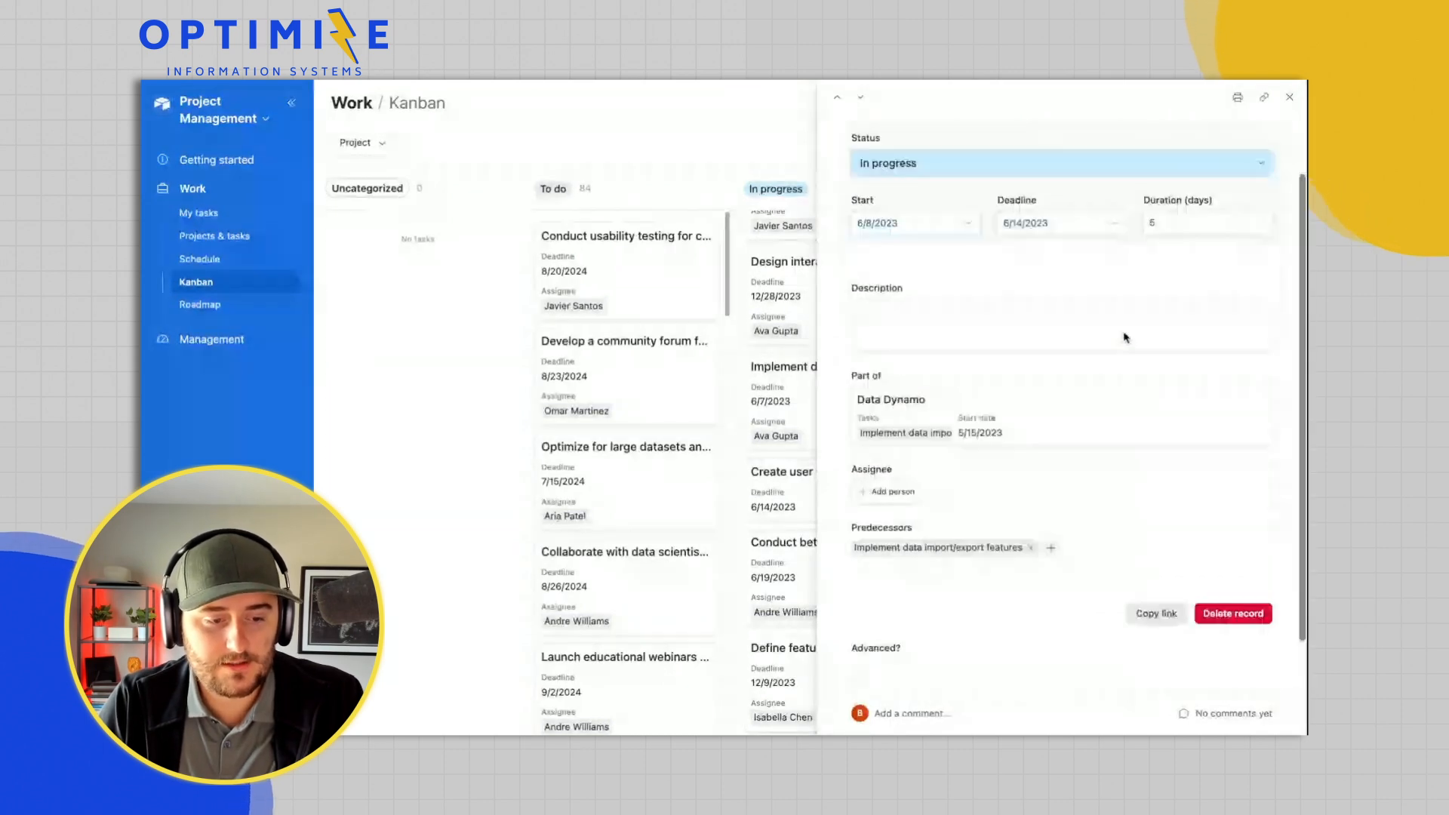
scroll(1117, 343, "down", 1)
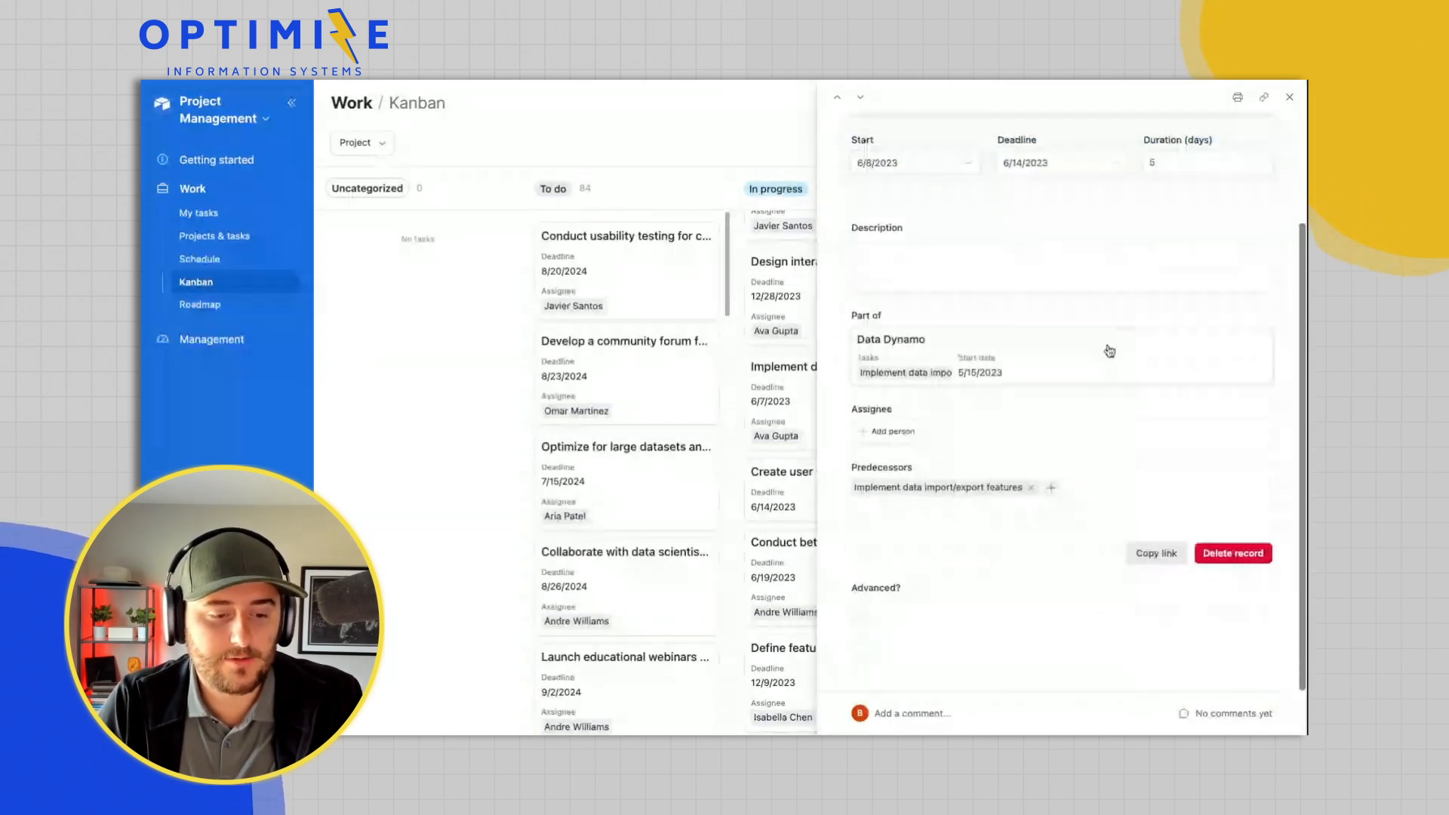
left_click(862, 612)
scroll(869, 589, "down", 3)
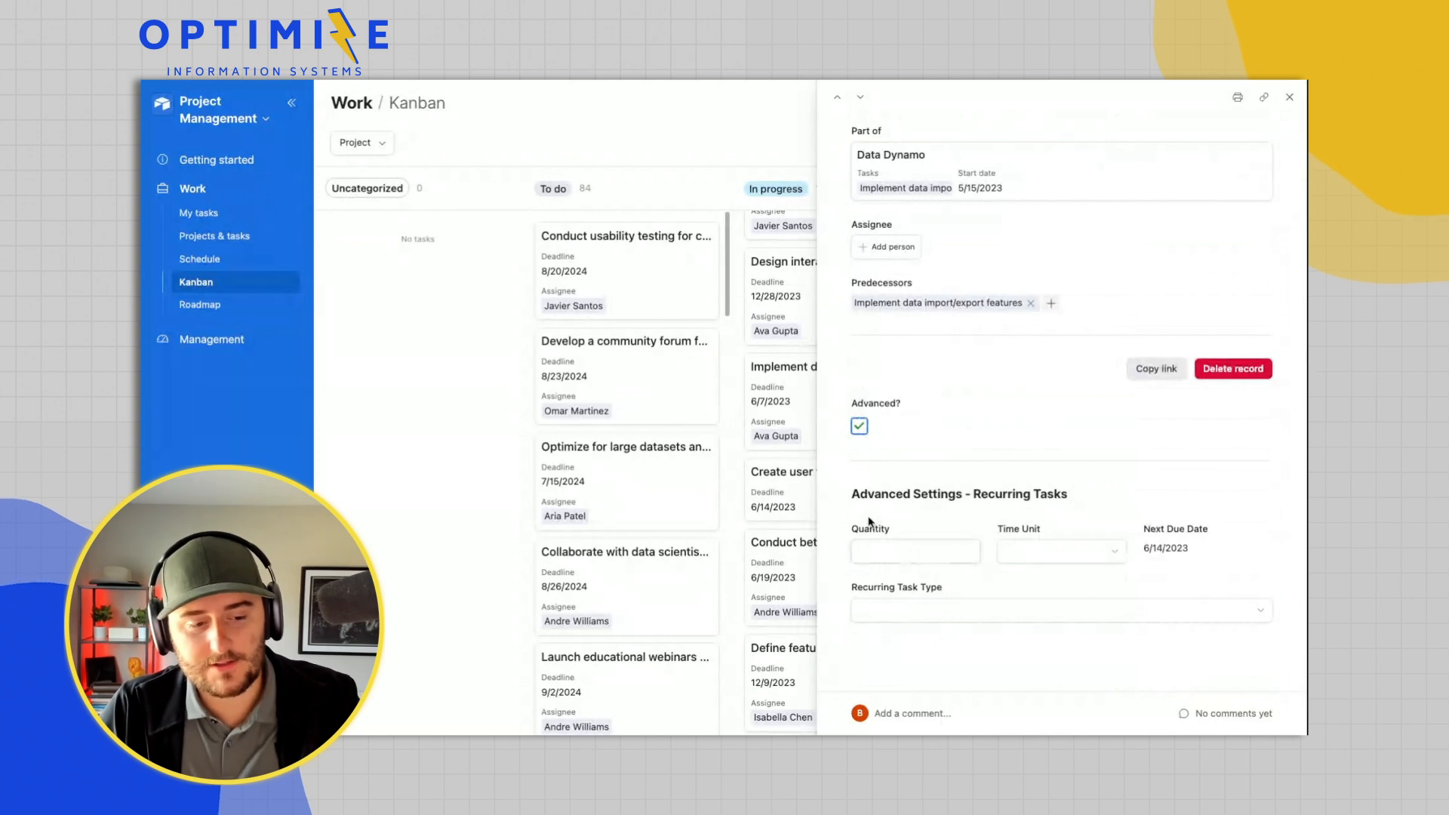
Set the task's Recurring Task Type to Simple.
left_click(877, 545)
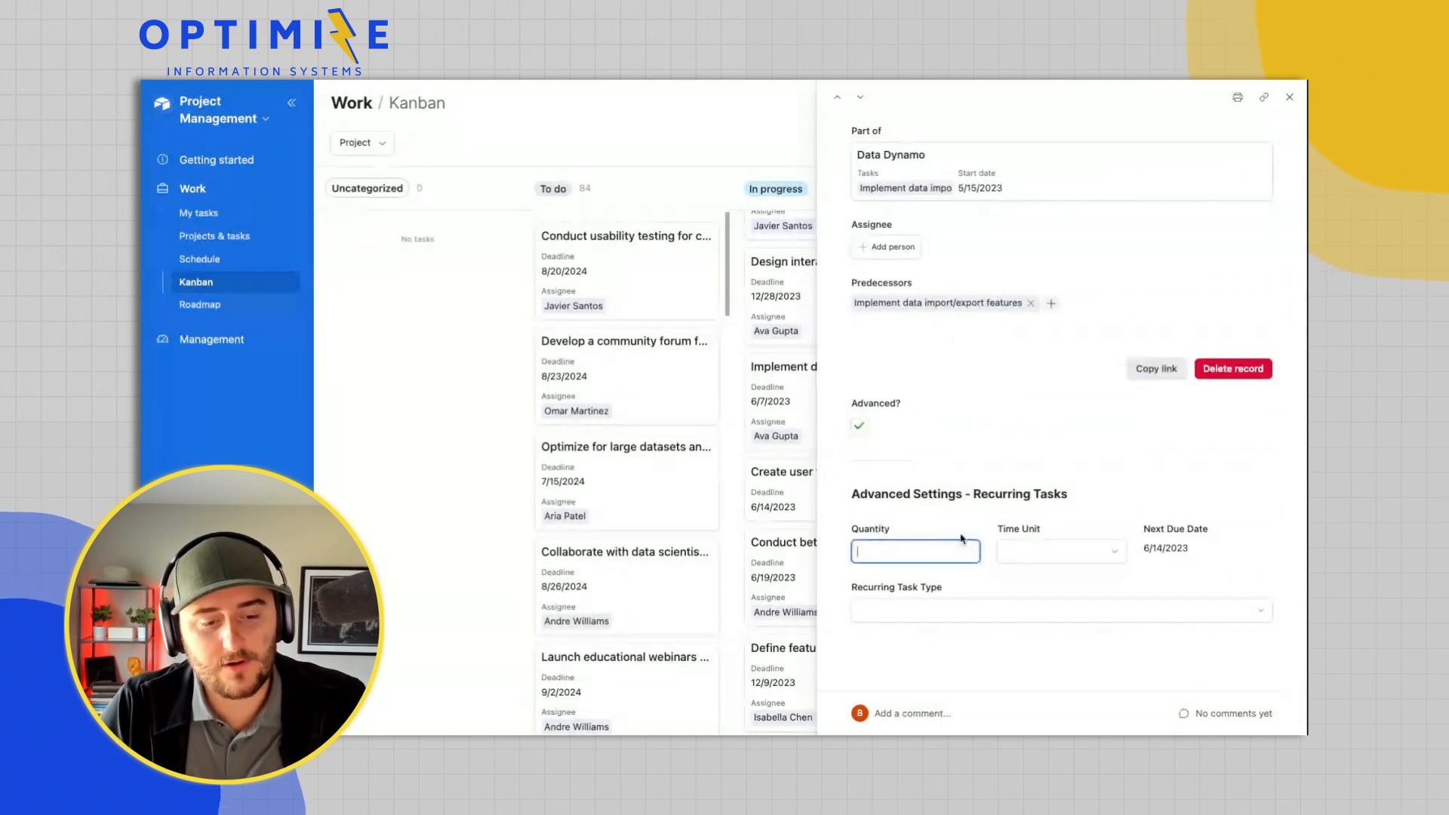
double_click(1010, 534)
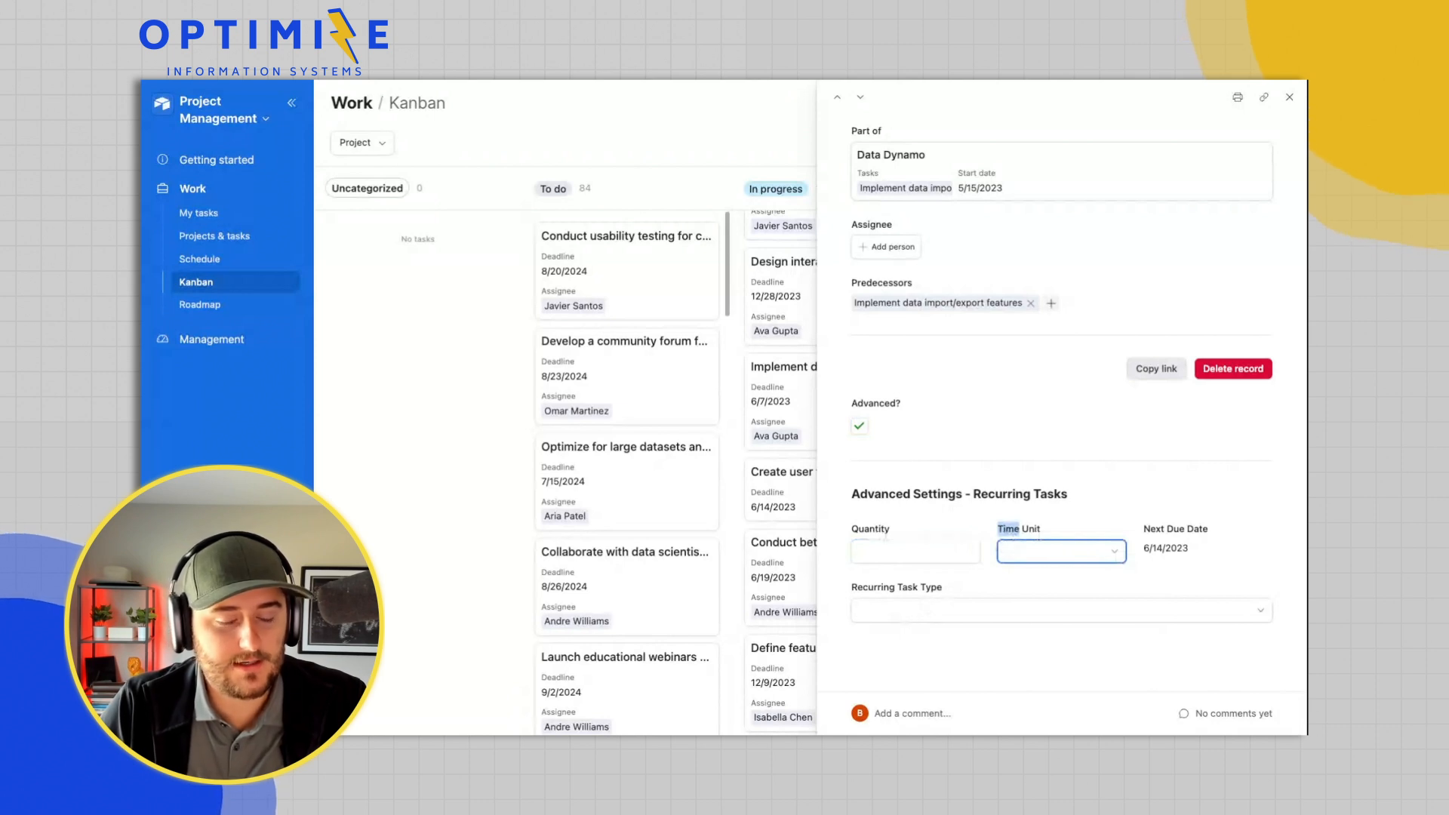
left_click(913, 611)
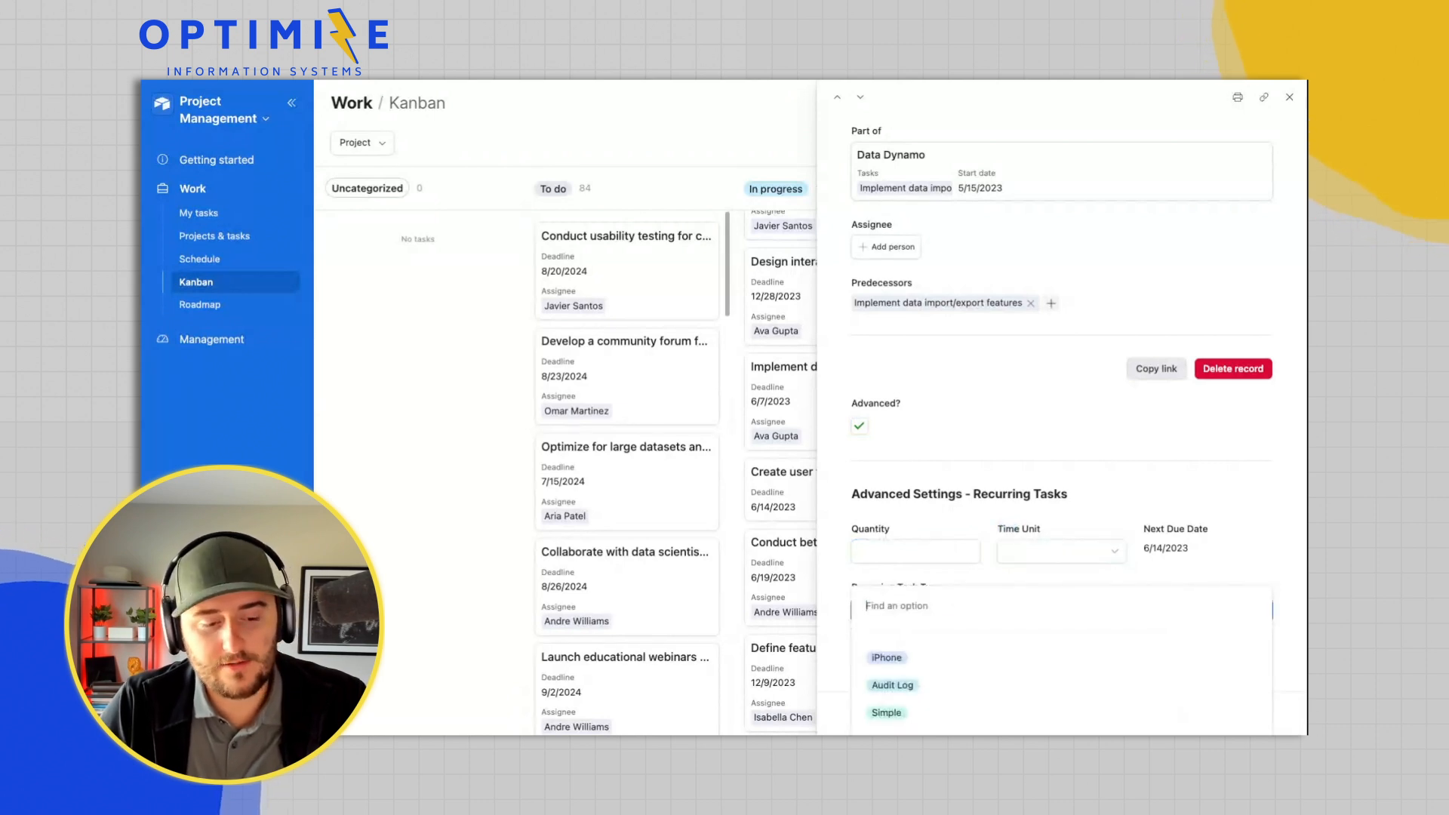
left_click(917, 712)
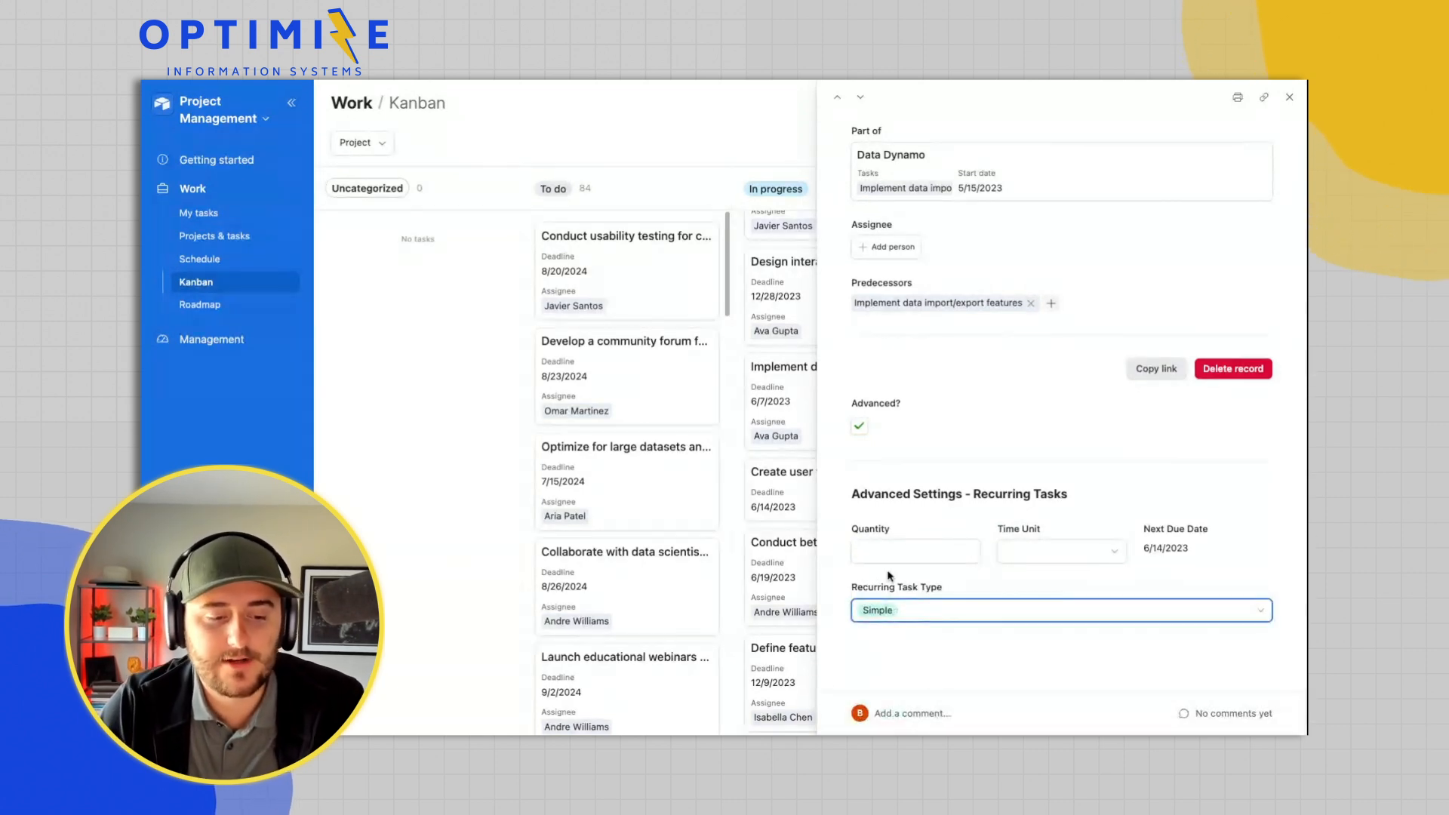
left_click_drag(852, 589, 950, 591)
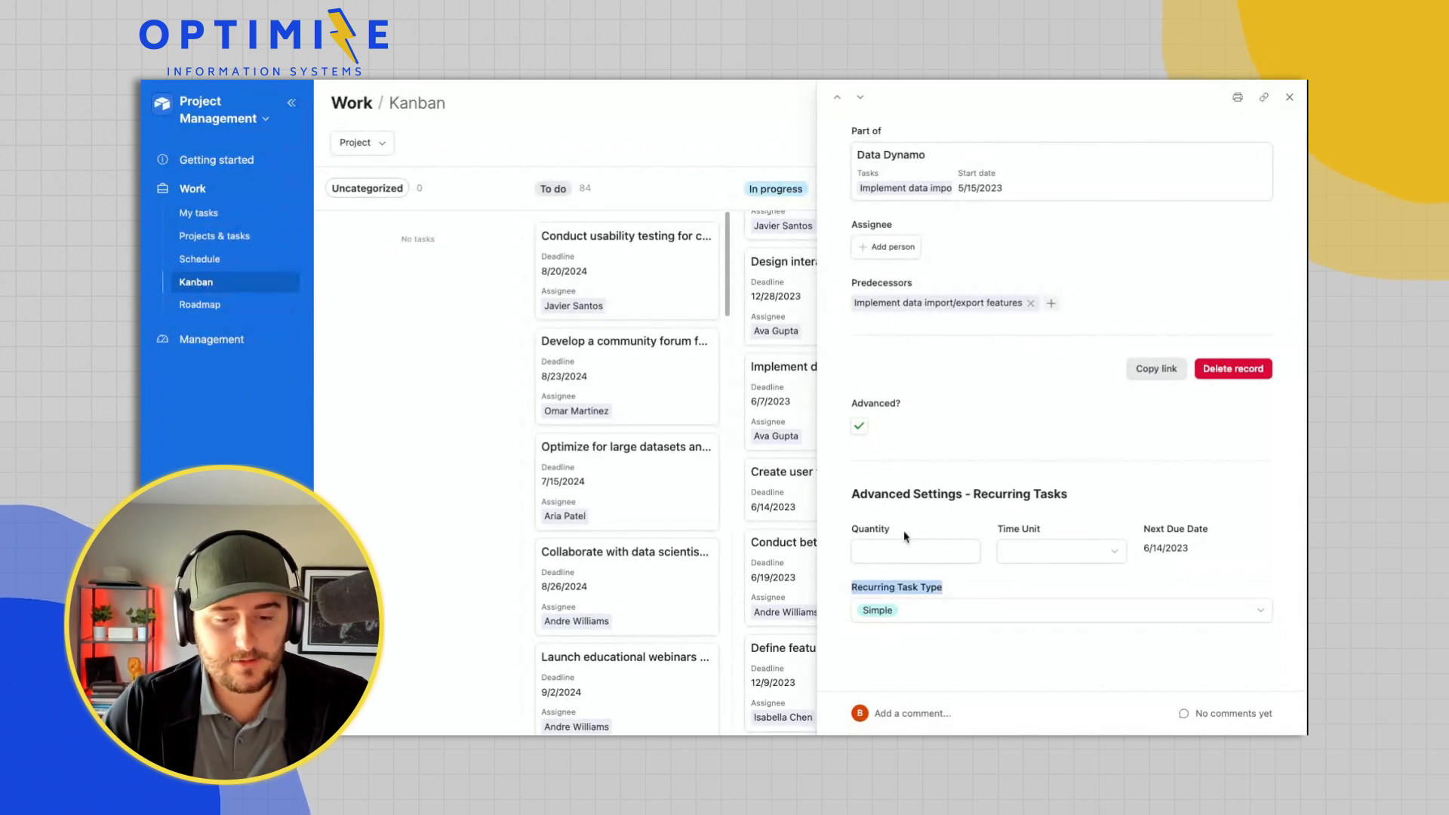
Make the task recur every two weeks with Week as the time unit and a quantity of 2.
scroll(893, 525, "up", 5)
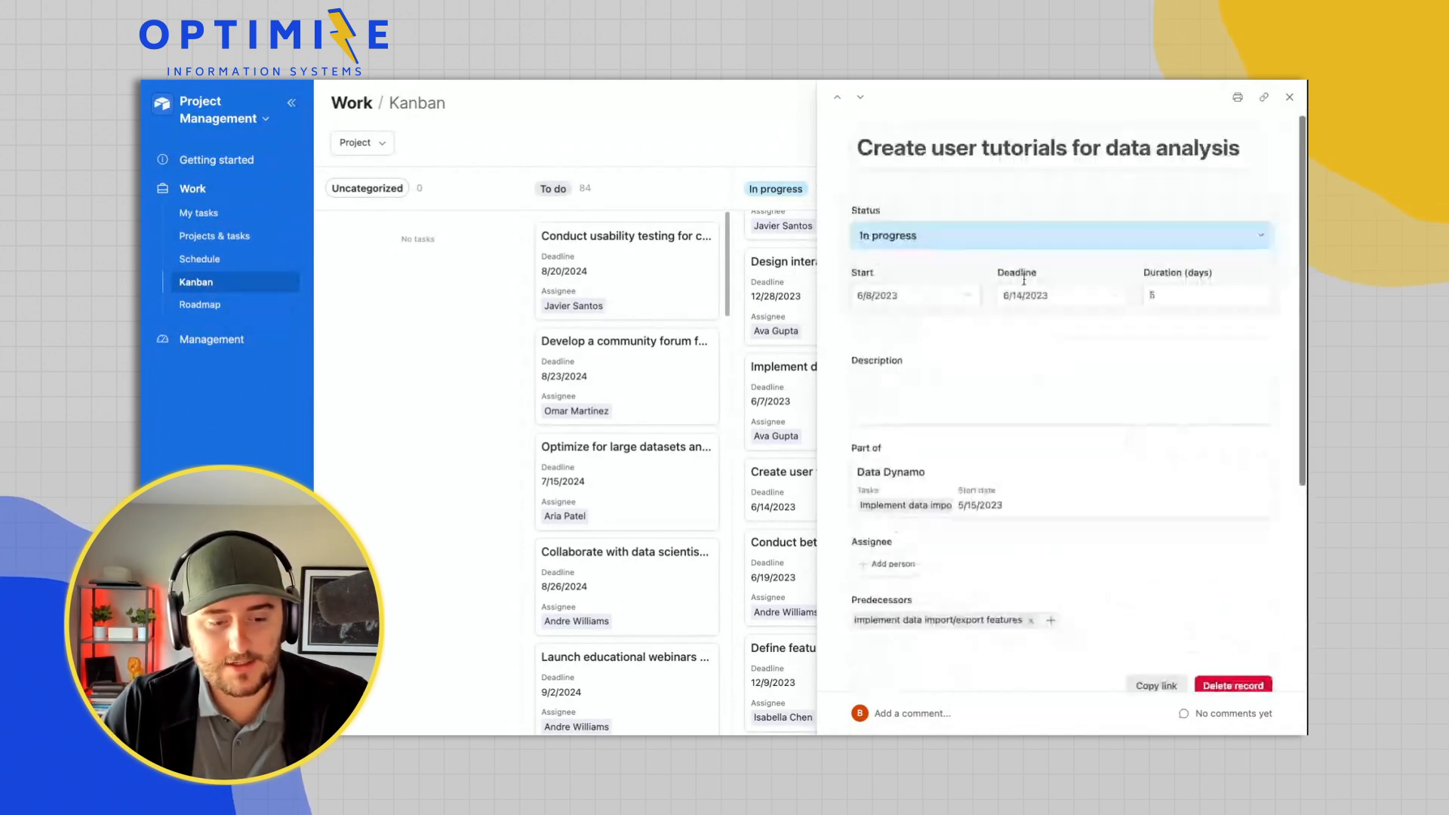
scroll(1042, 445, "down", 5)
left_click(925, 555)
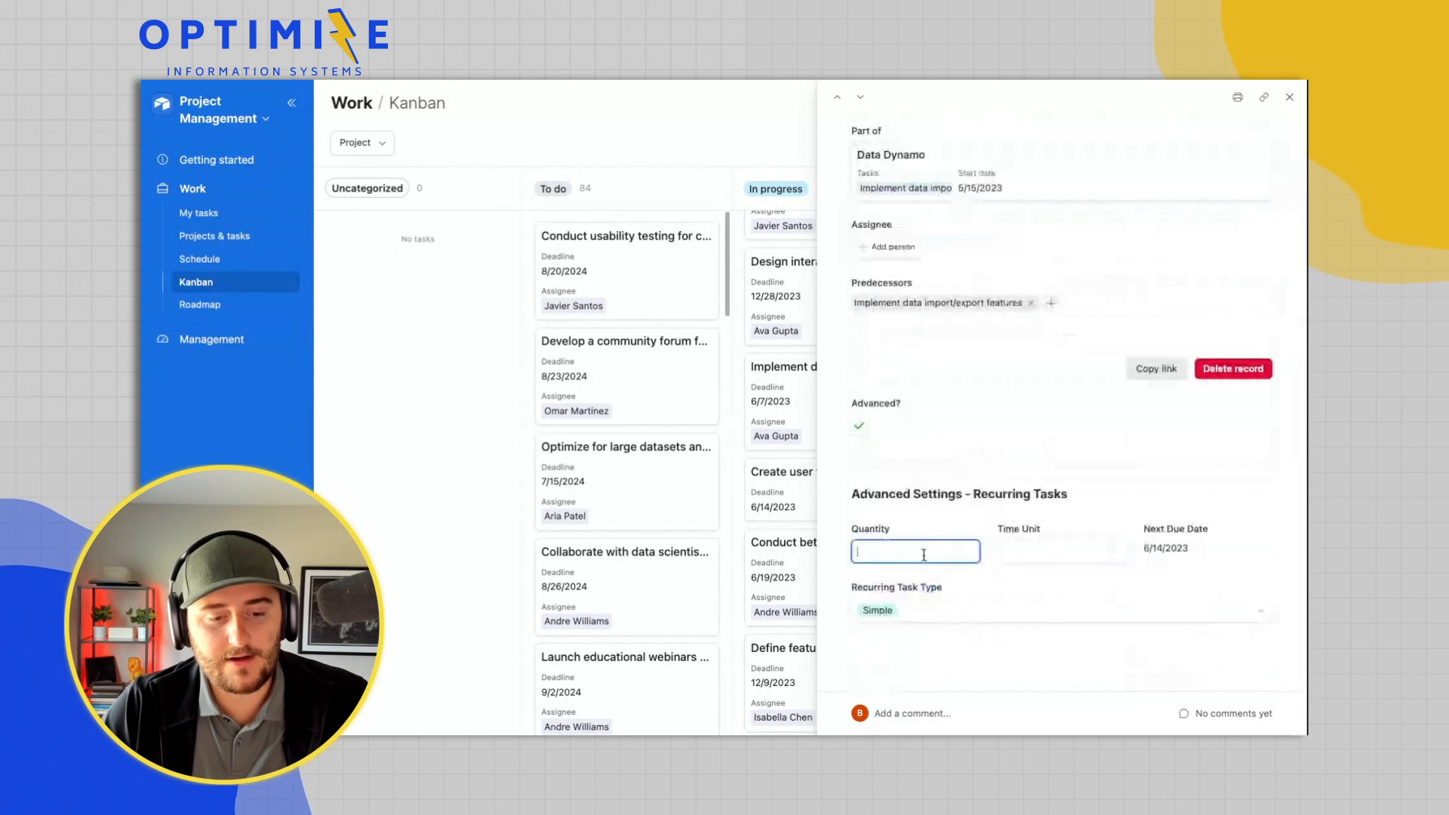
left_click(1027, 552)
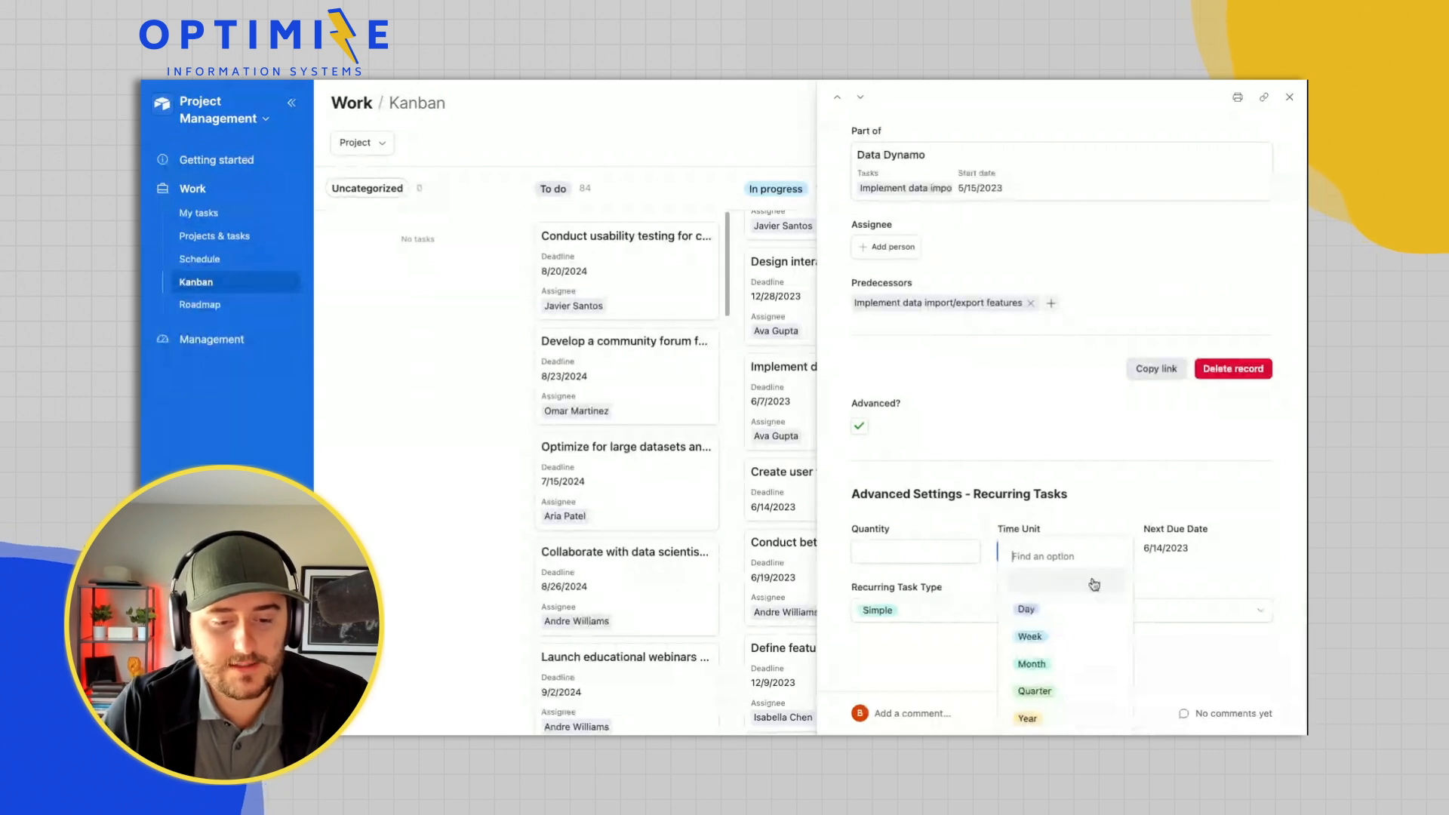
left_click(1087, 637)
left_click(918, 555)
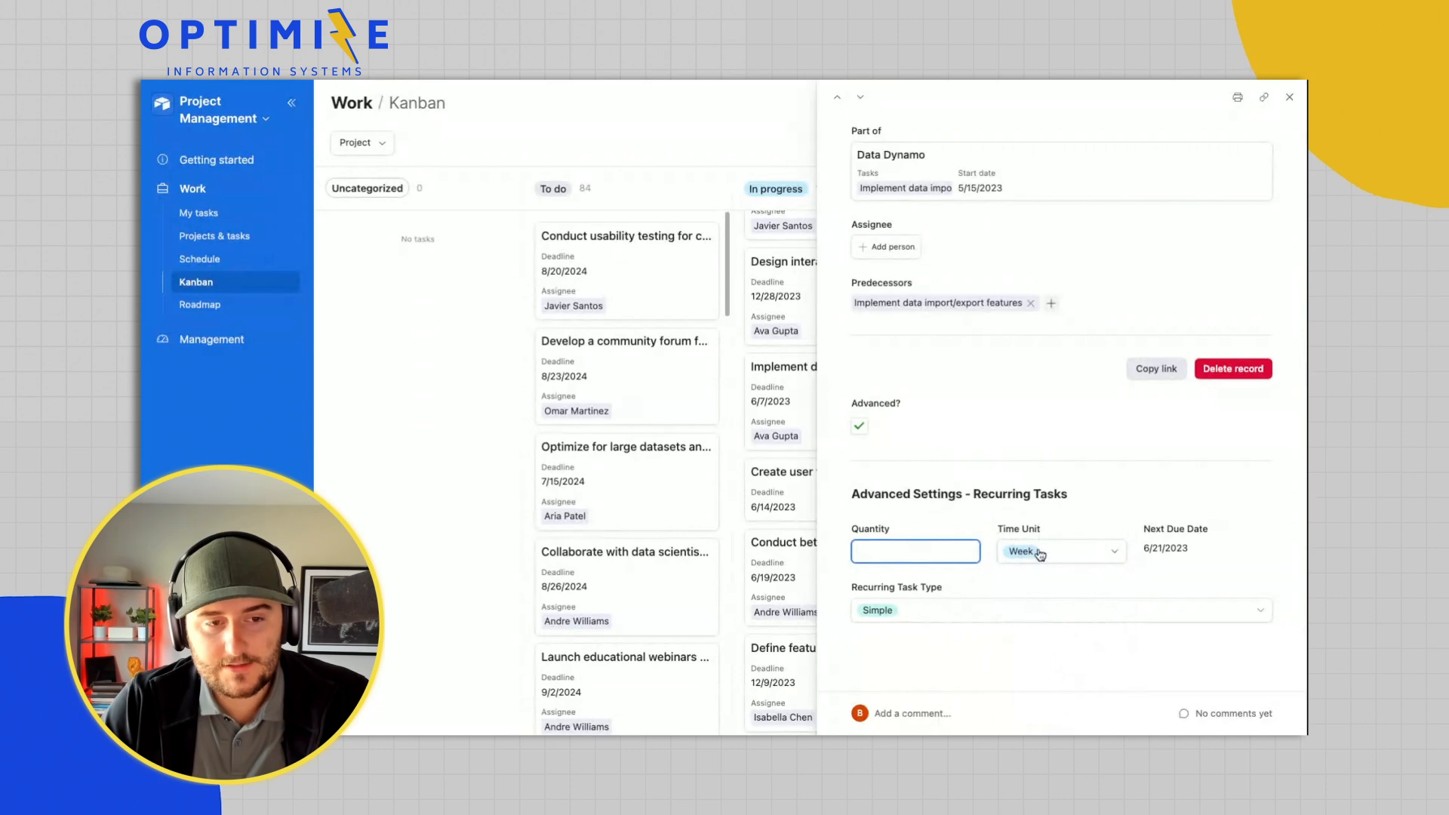
scroll(1030, 521, "up", 5)
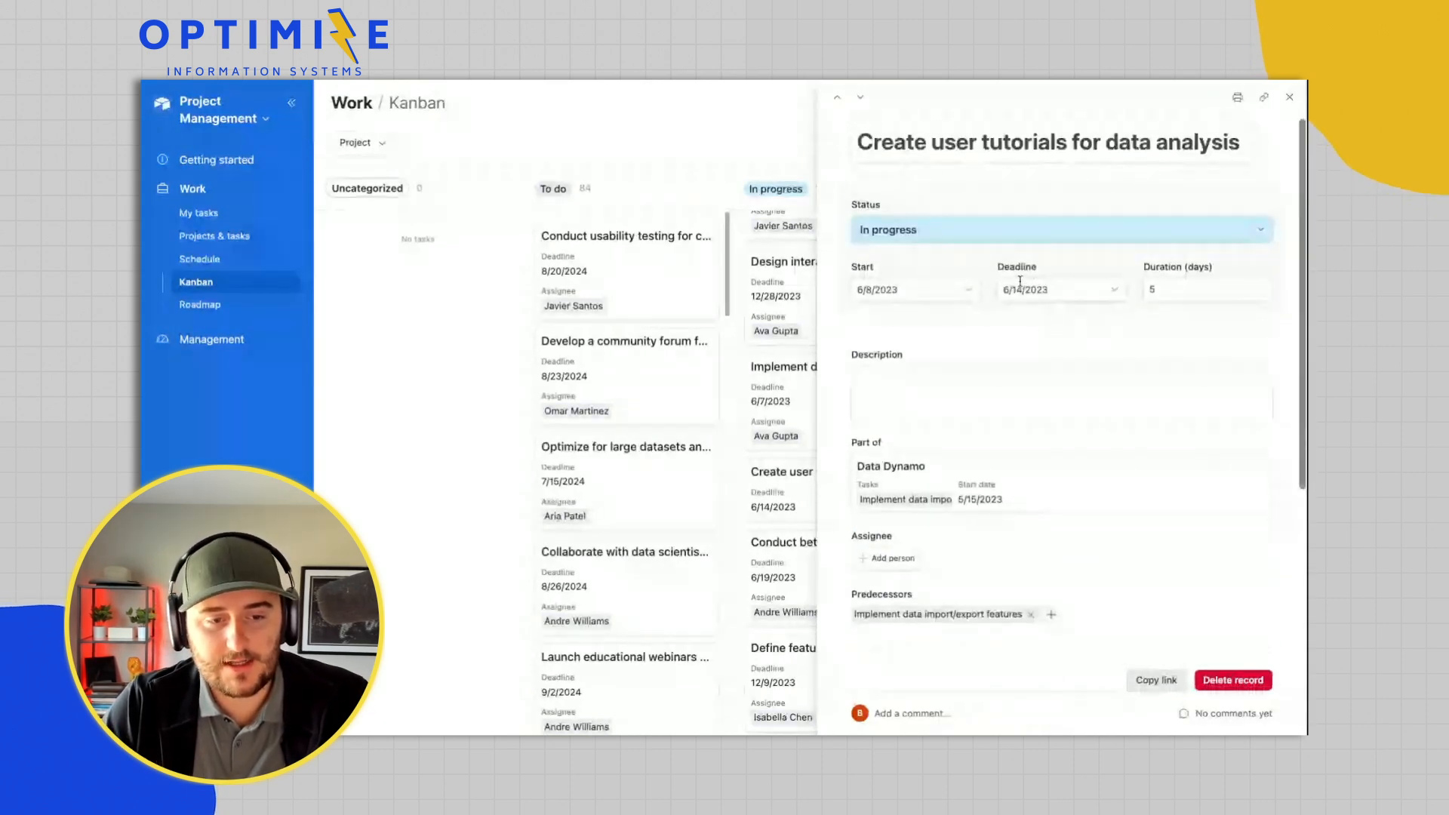
scroll(1022, 329, "down", 1)
scroll(1023, 331, "down", 3)
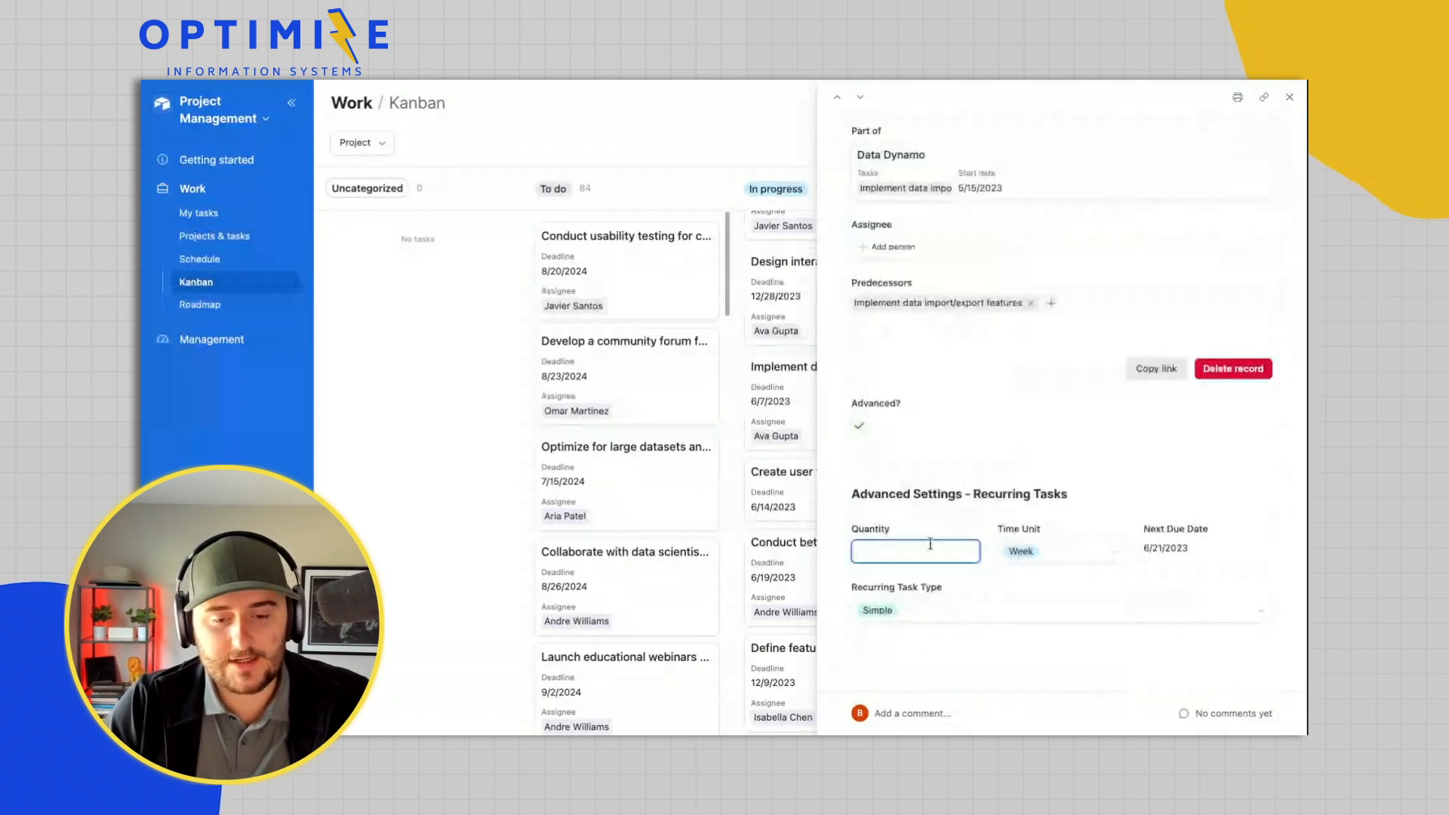
type("2")
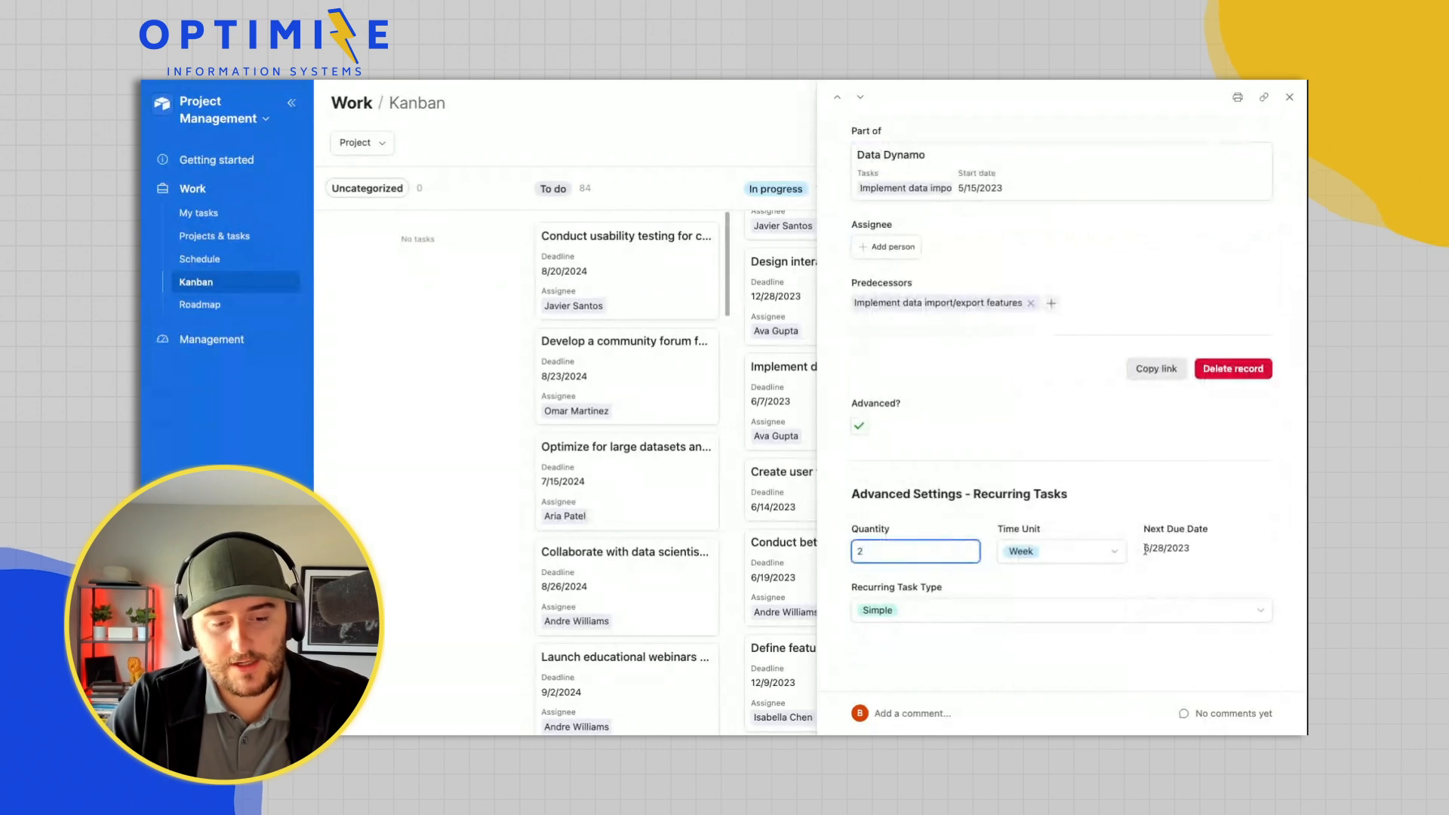
Change the status of the "Create user tutorials for data analysis" task to Done.
scroll(1122, 436, "up", 4)
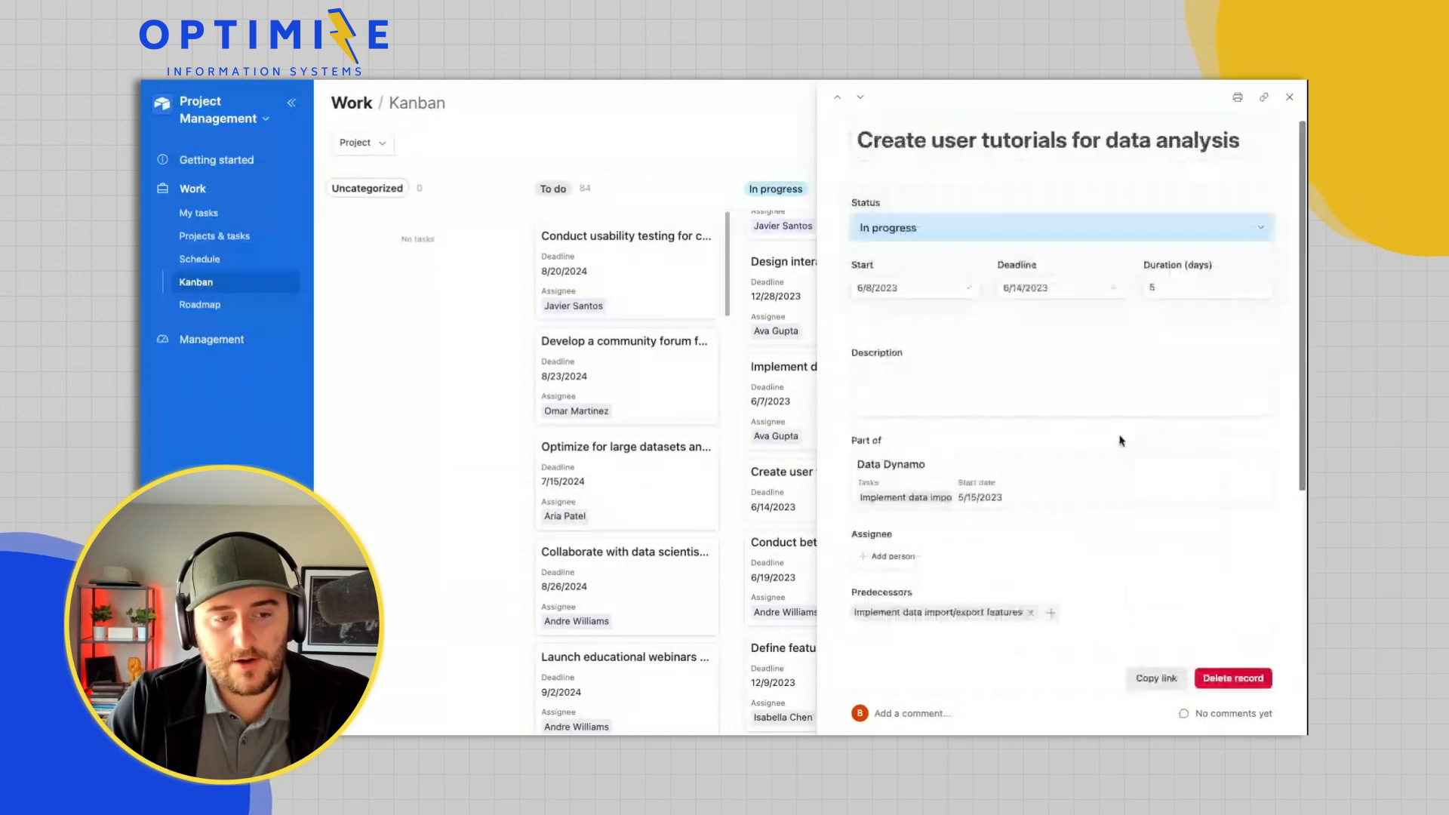
left_click(960, 243)
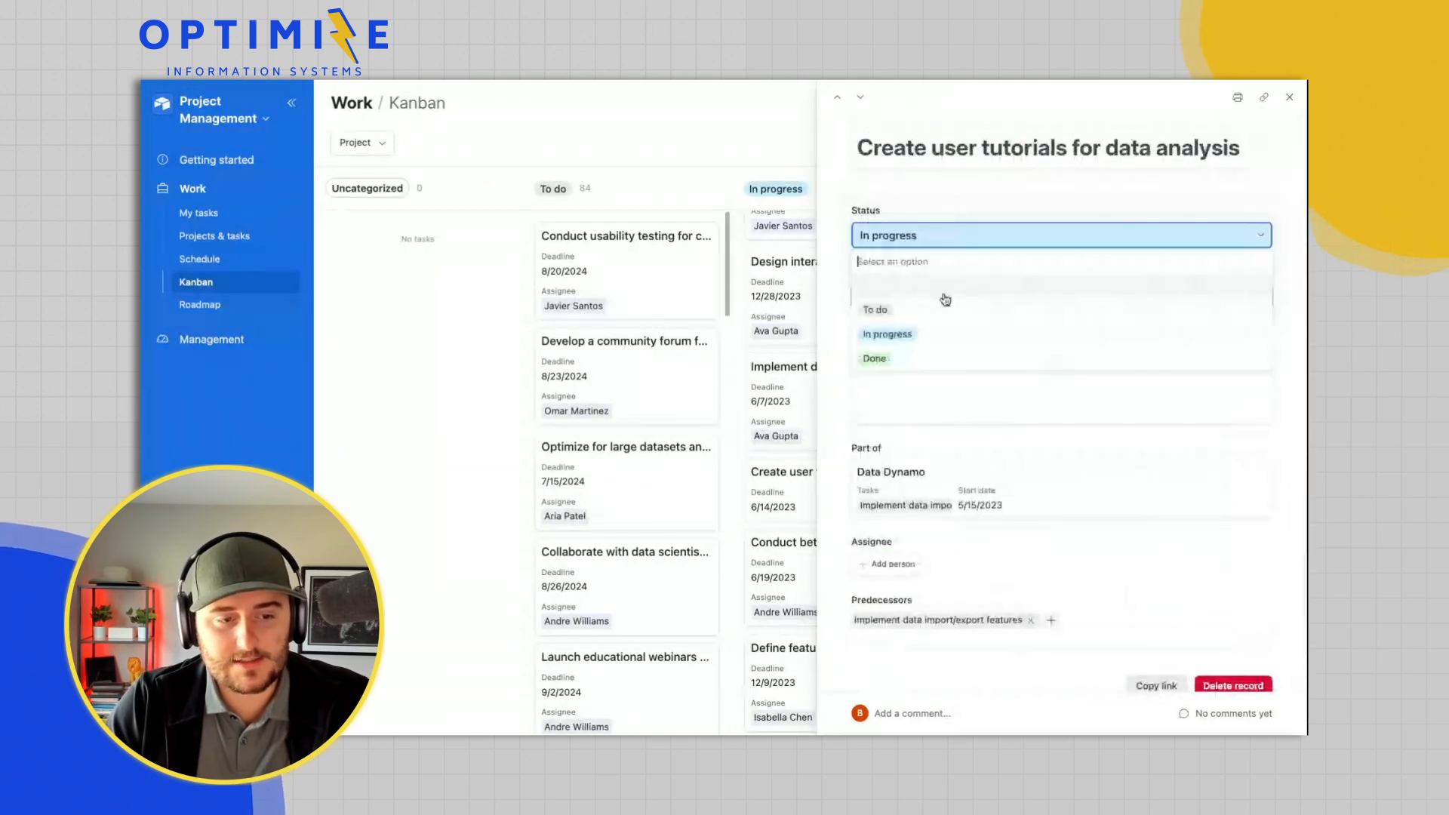
left_click(955, 357)
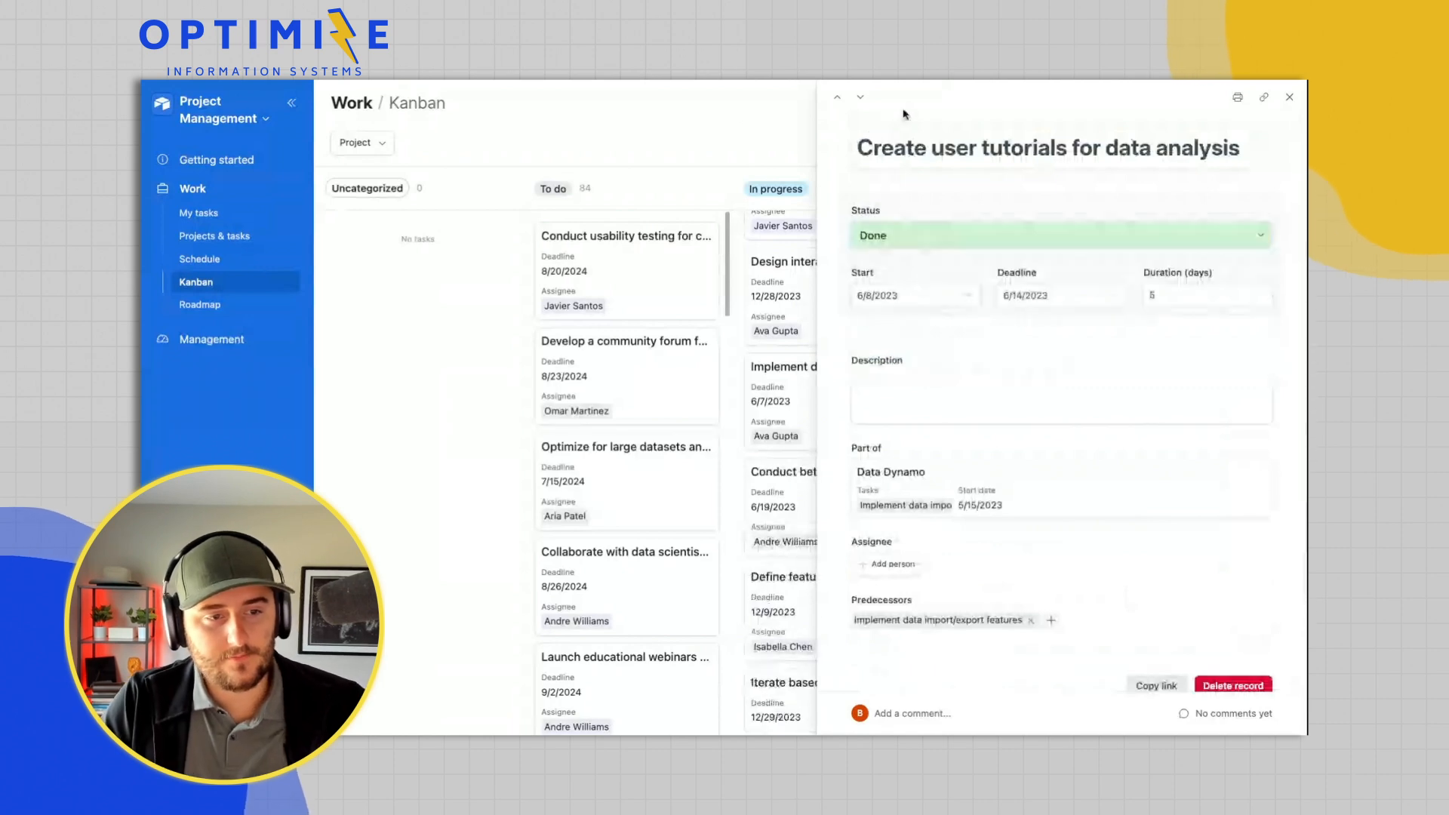
Copy the task's title, close its record and search the Kanban board for "Create user tutorials for data analysis".
triple_click(886, 150)
key("ctrl+c")
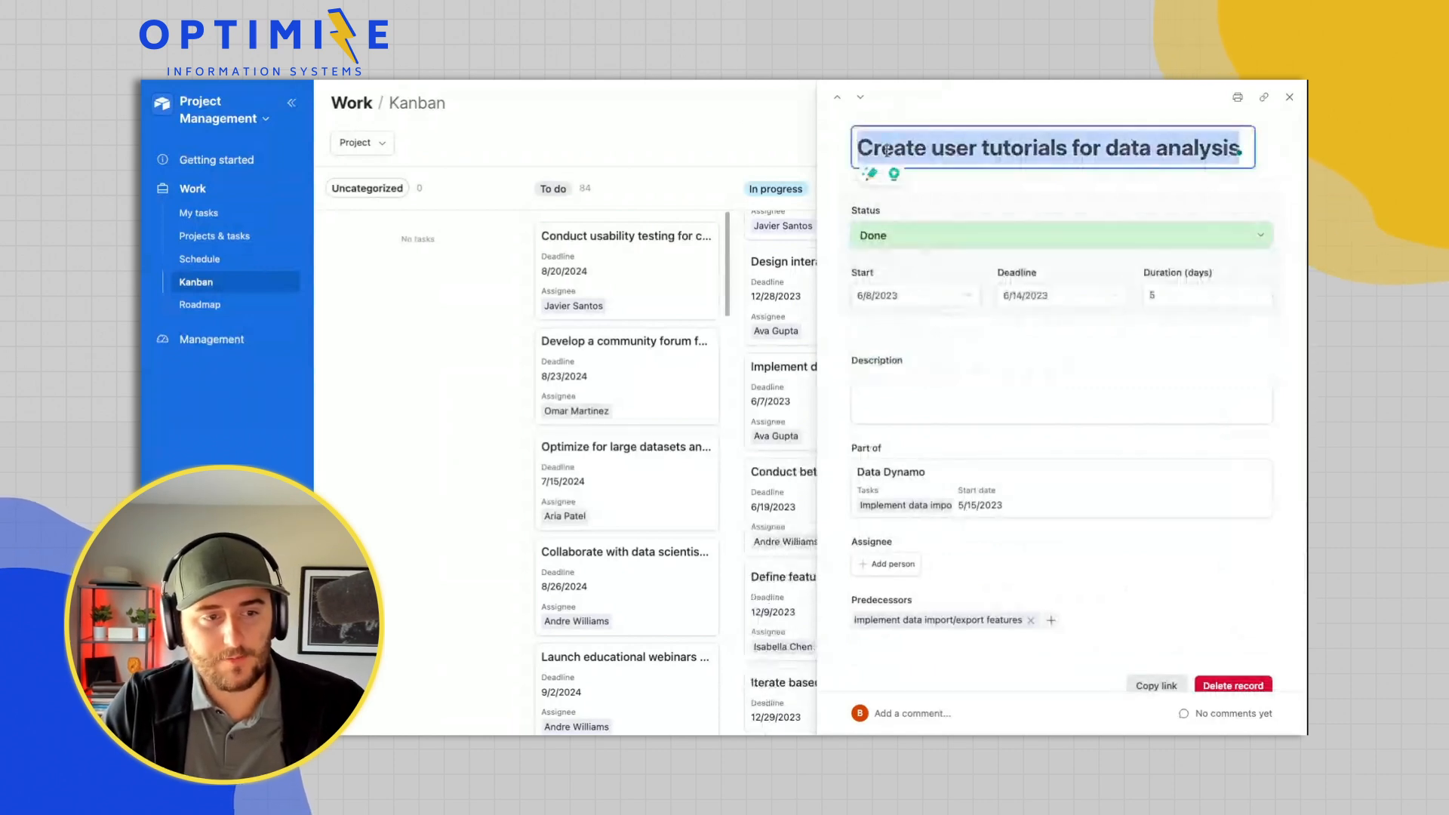
left_click(781, 131)
left_click(1290, 99)
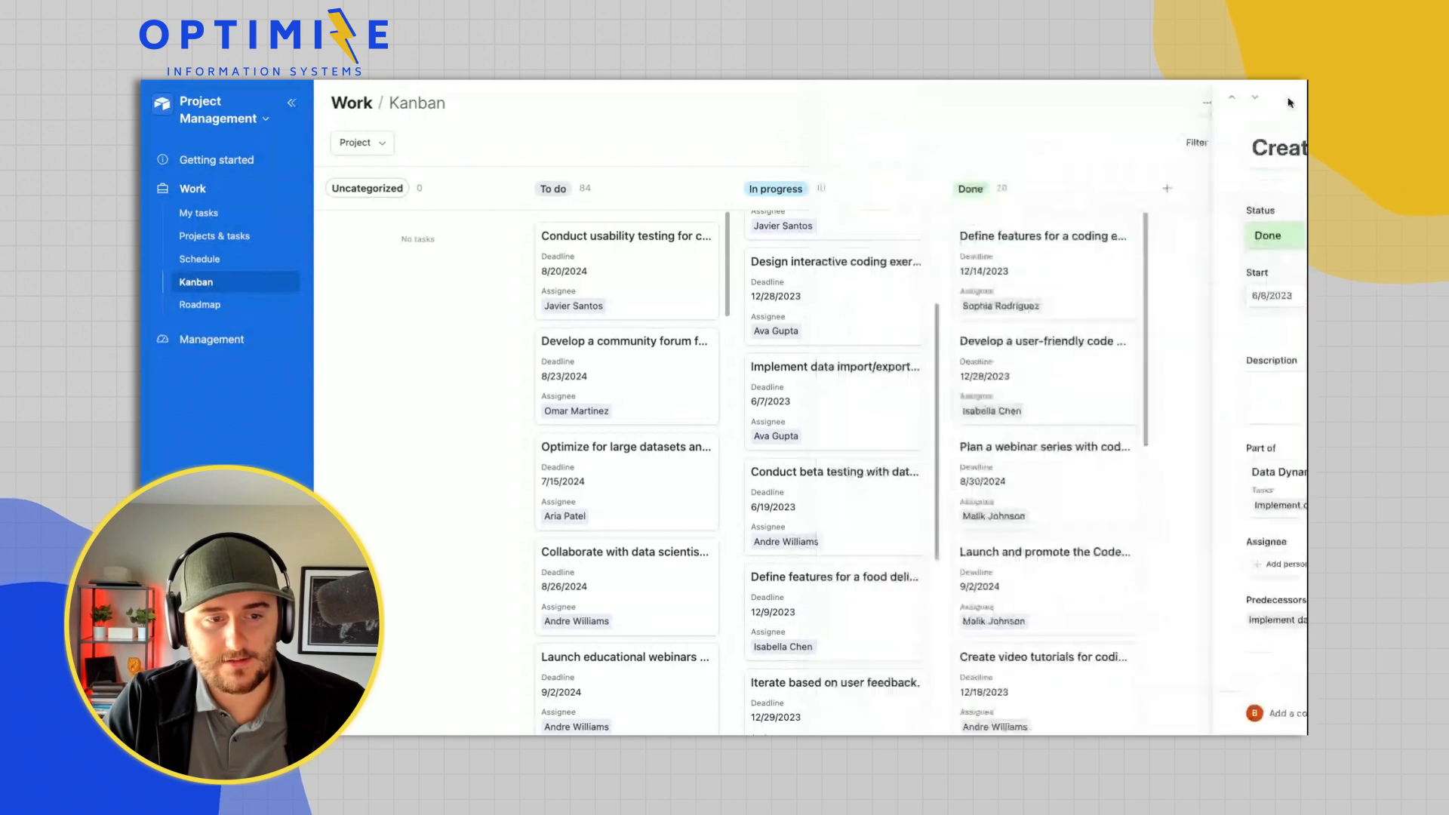
left_click(1278, 147)
key("ctrl+v")
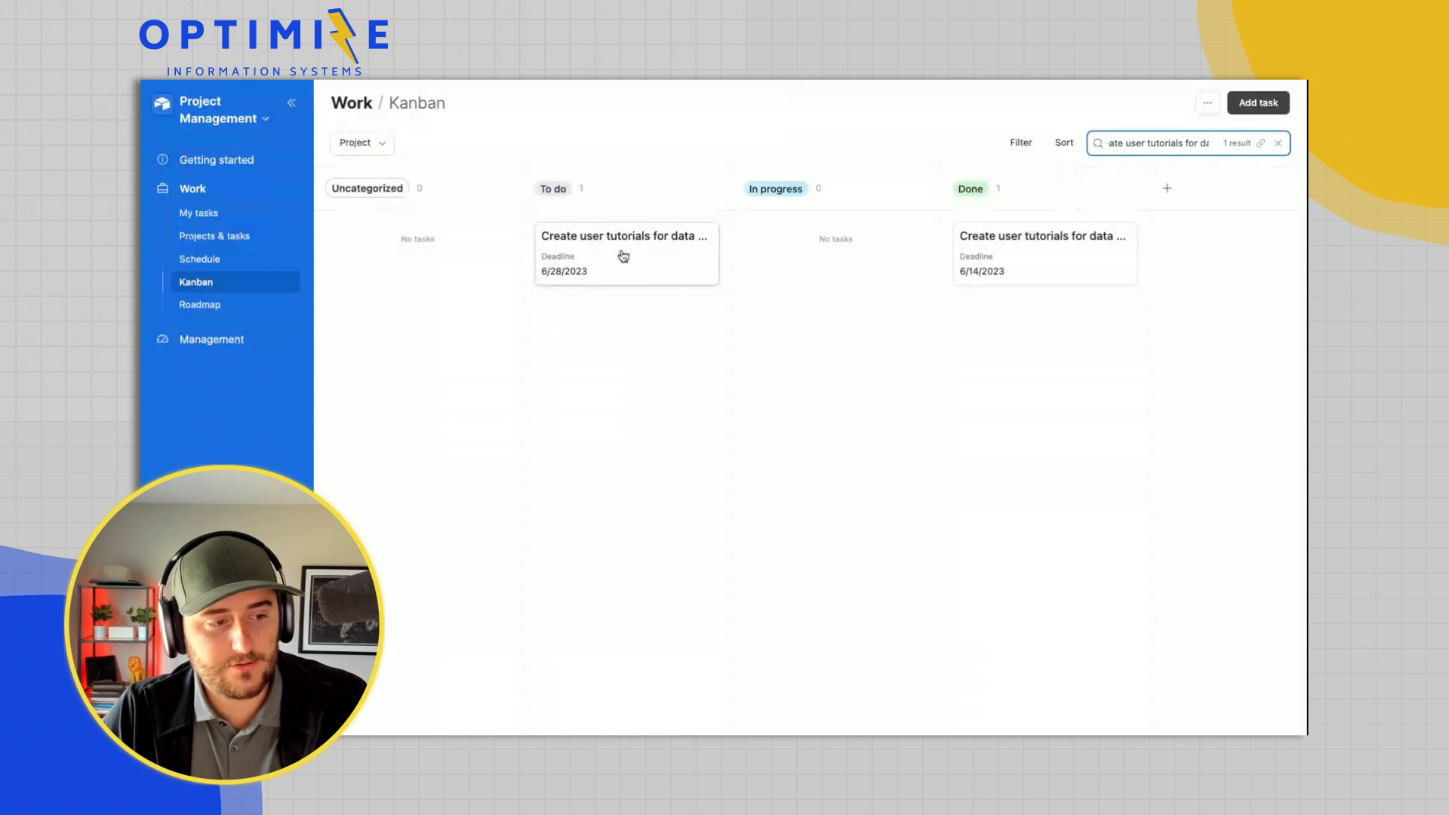
Open the matching To do task, review its recurrence settings, change its status to Done and close the record.
left_click(641, 264)
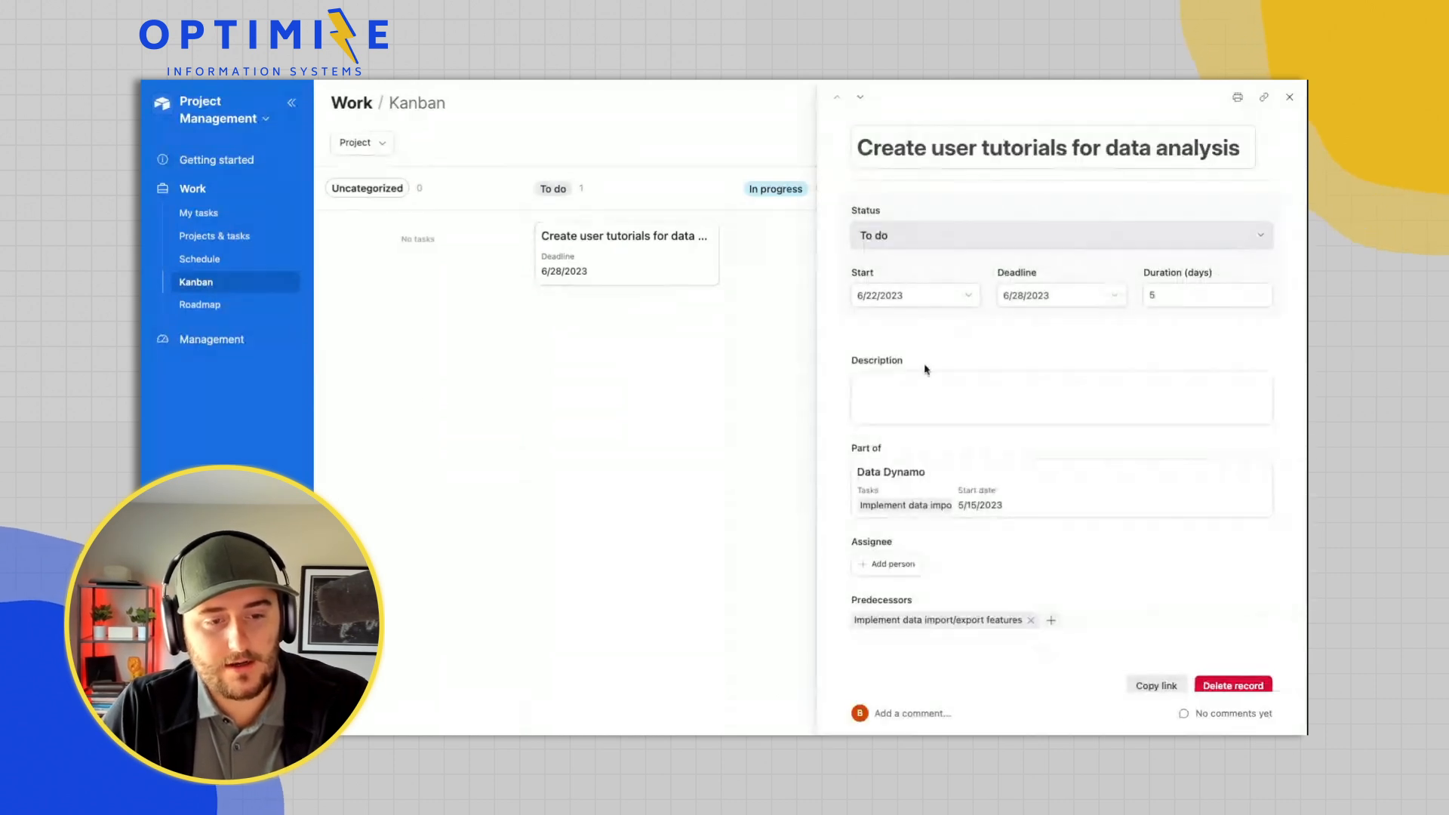
scroll(1065, 296, "down", 5)
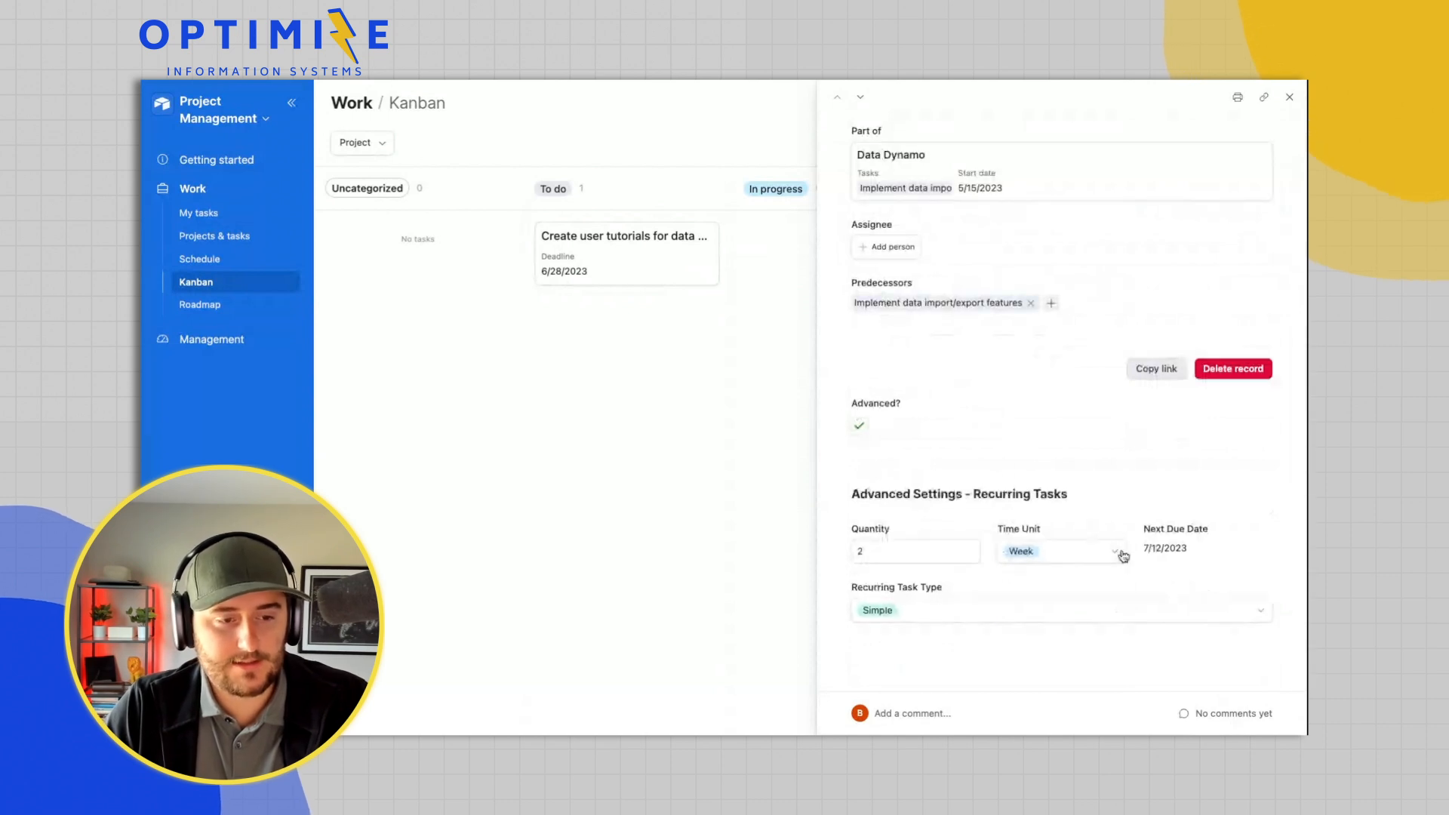
scroll(1055, 388, "up", 5)
left_click(933, 242)
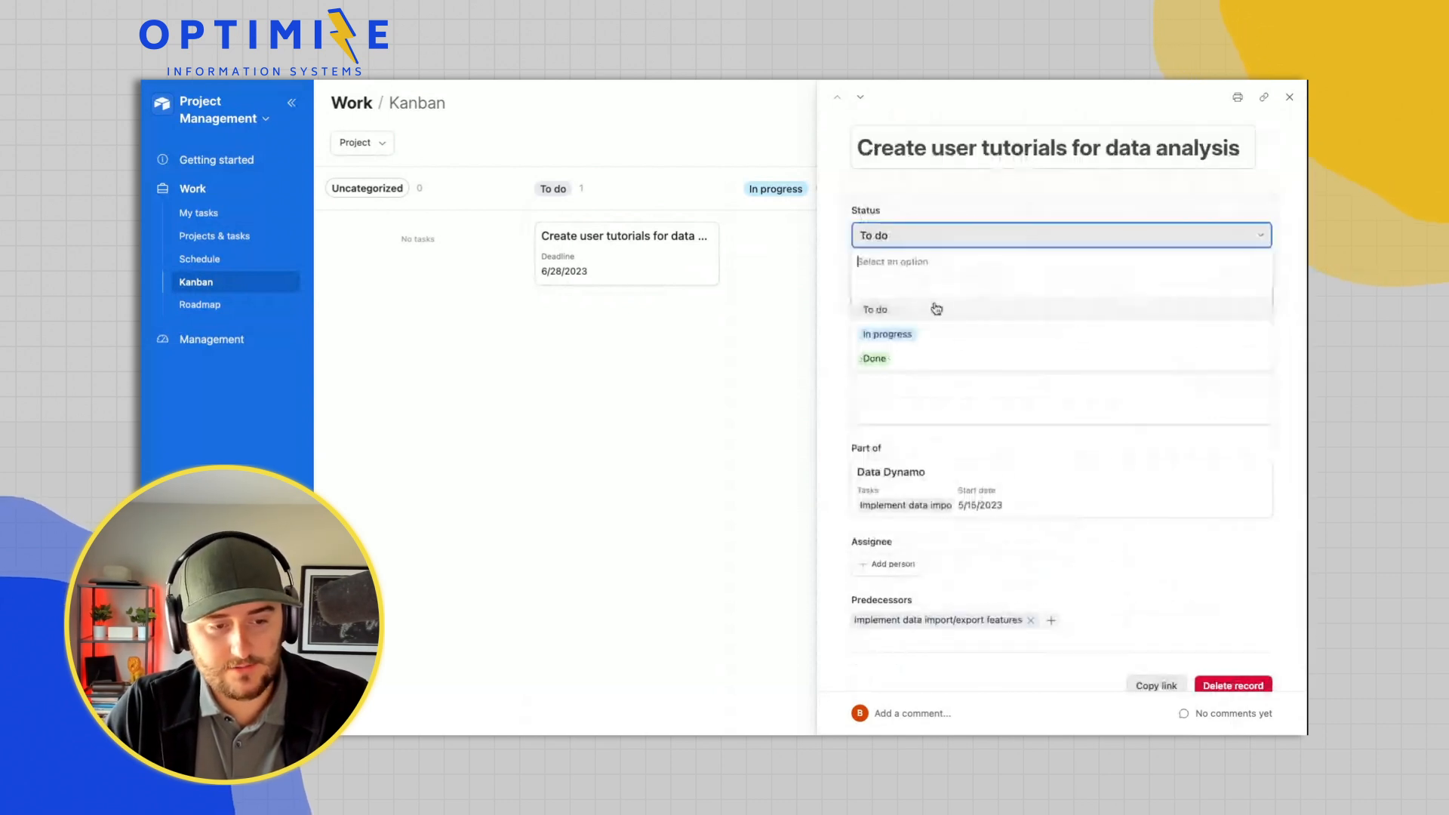
left_click(955, 355)
left_click(1289, 97)
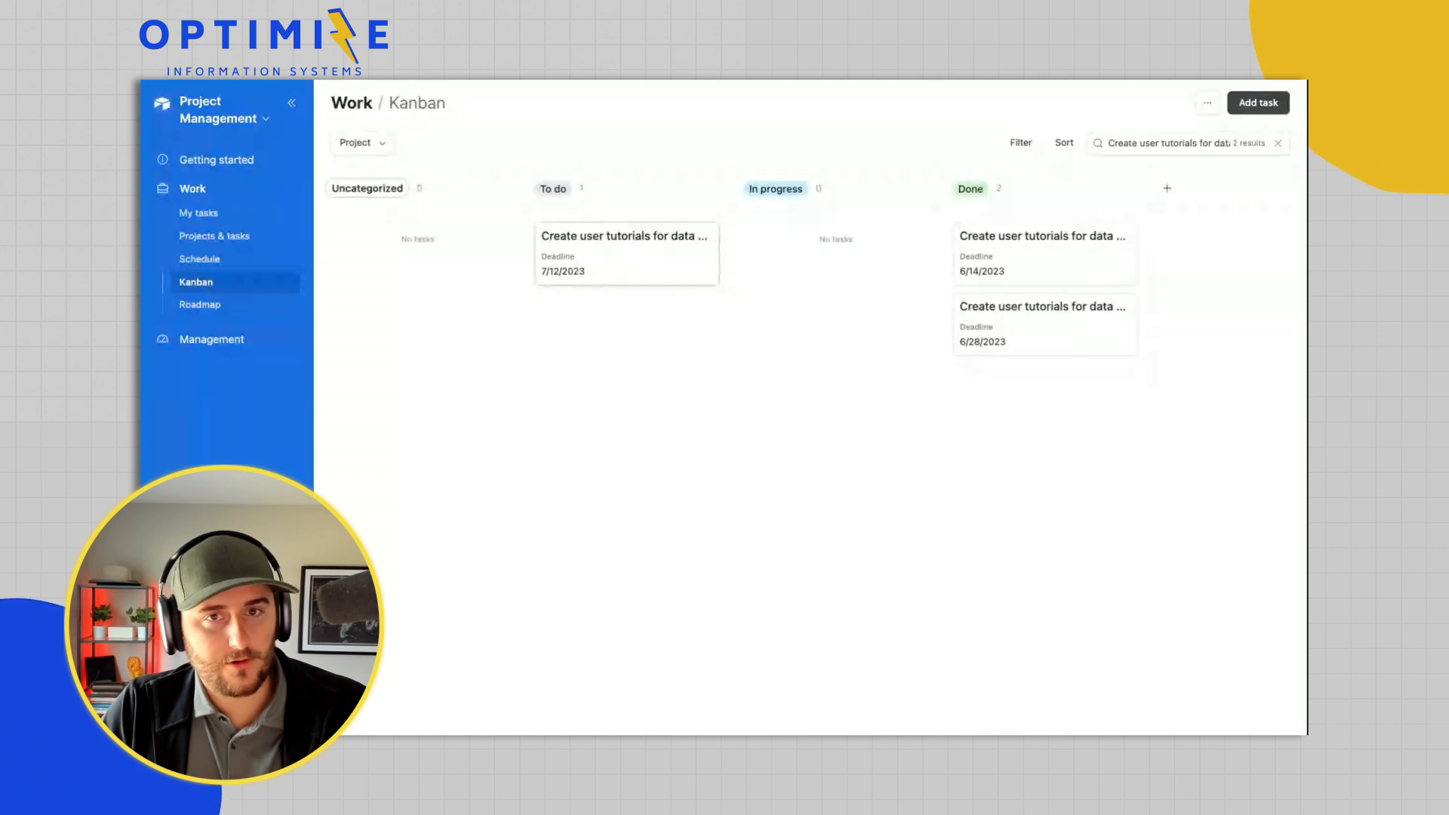
Open the To do "Create user tutorials for data analysis" task and switch the interface to edit mode.
left_click(252, 121)
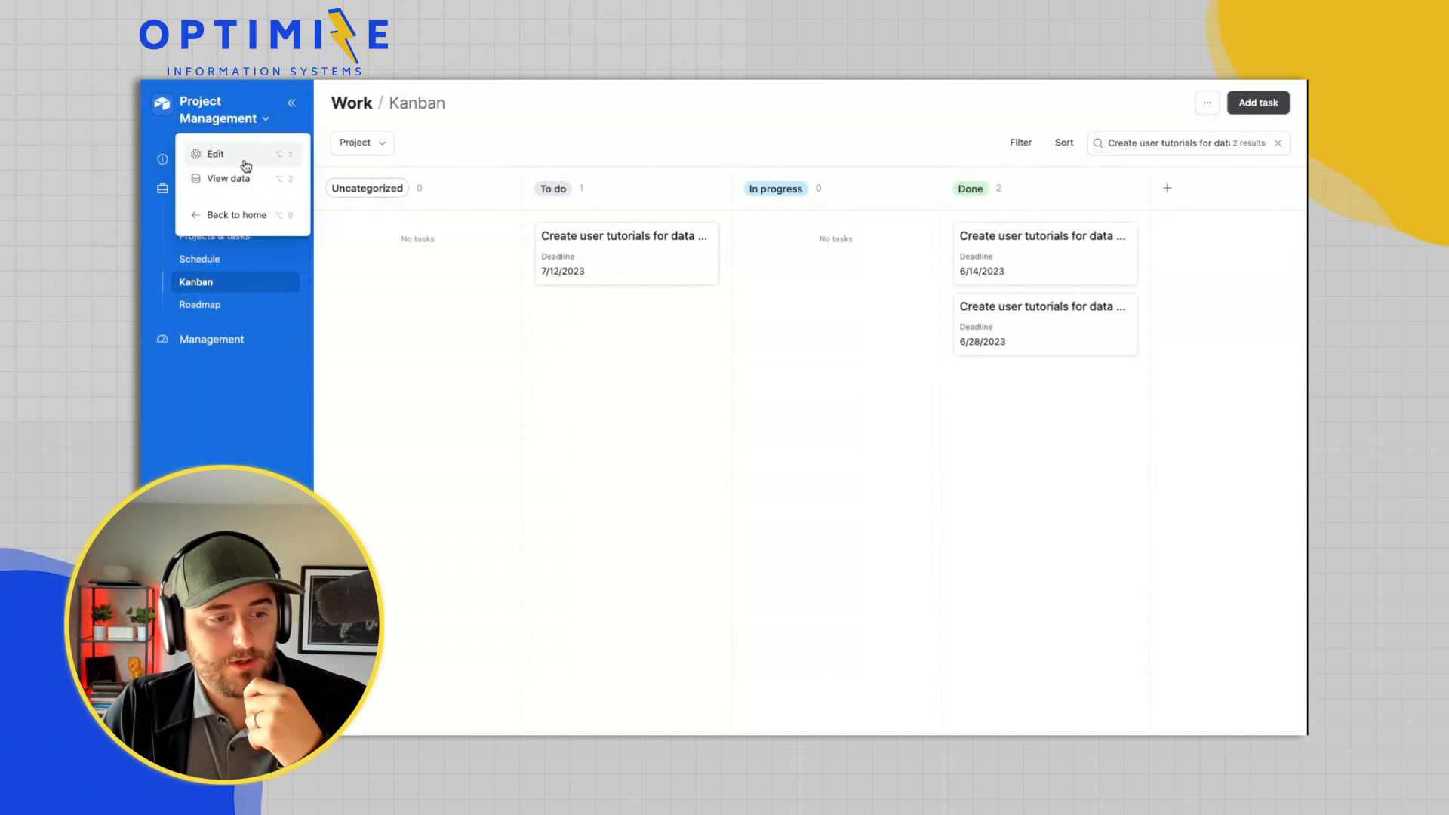
left_click(667, 250)
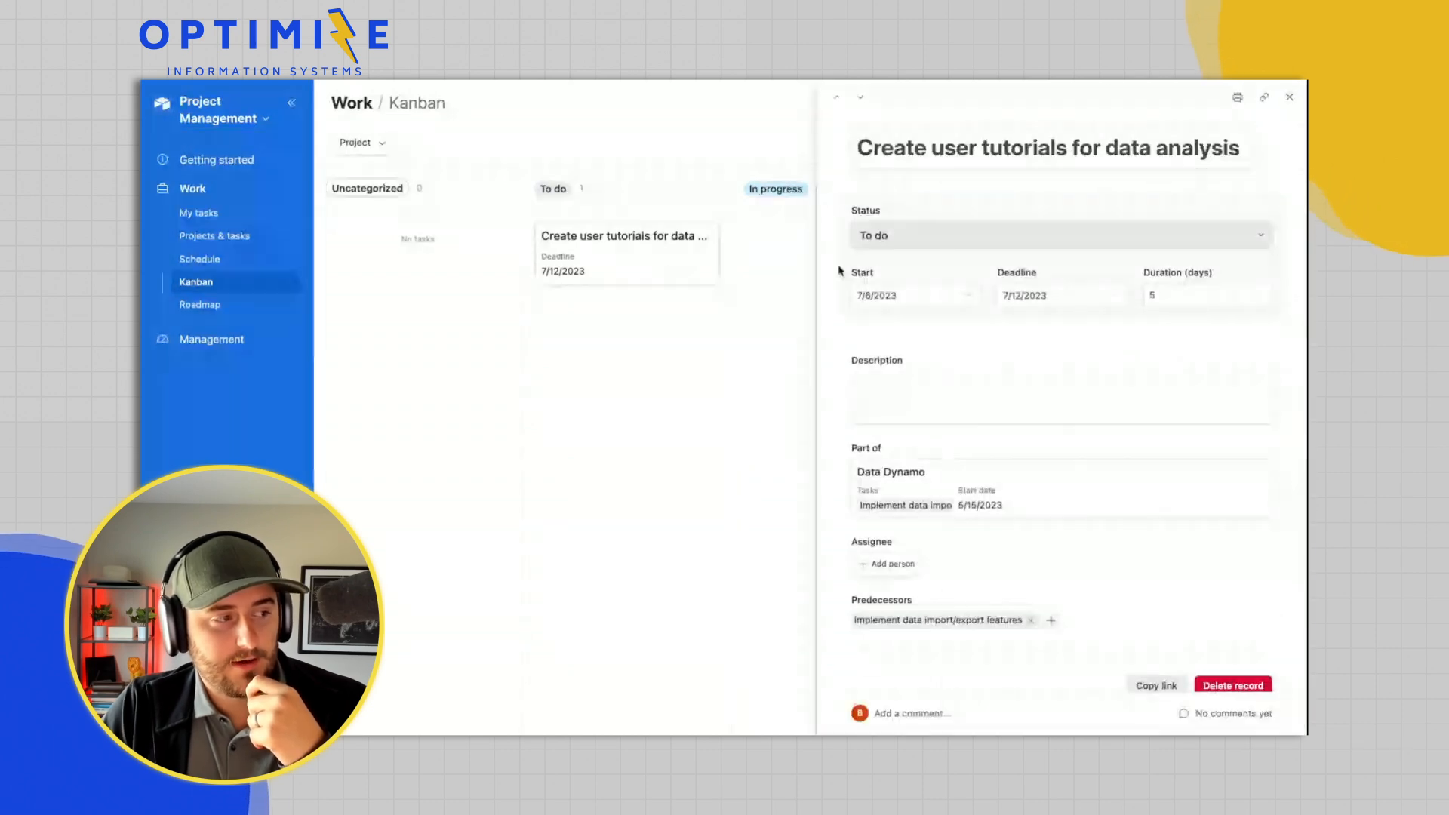
left_click(243, 120)
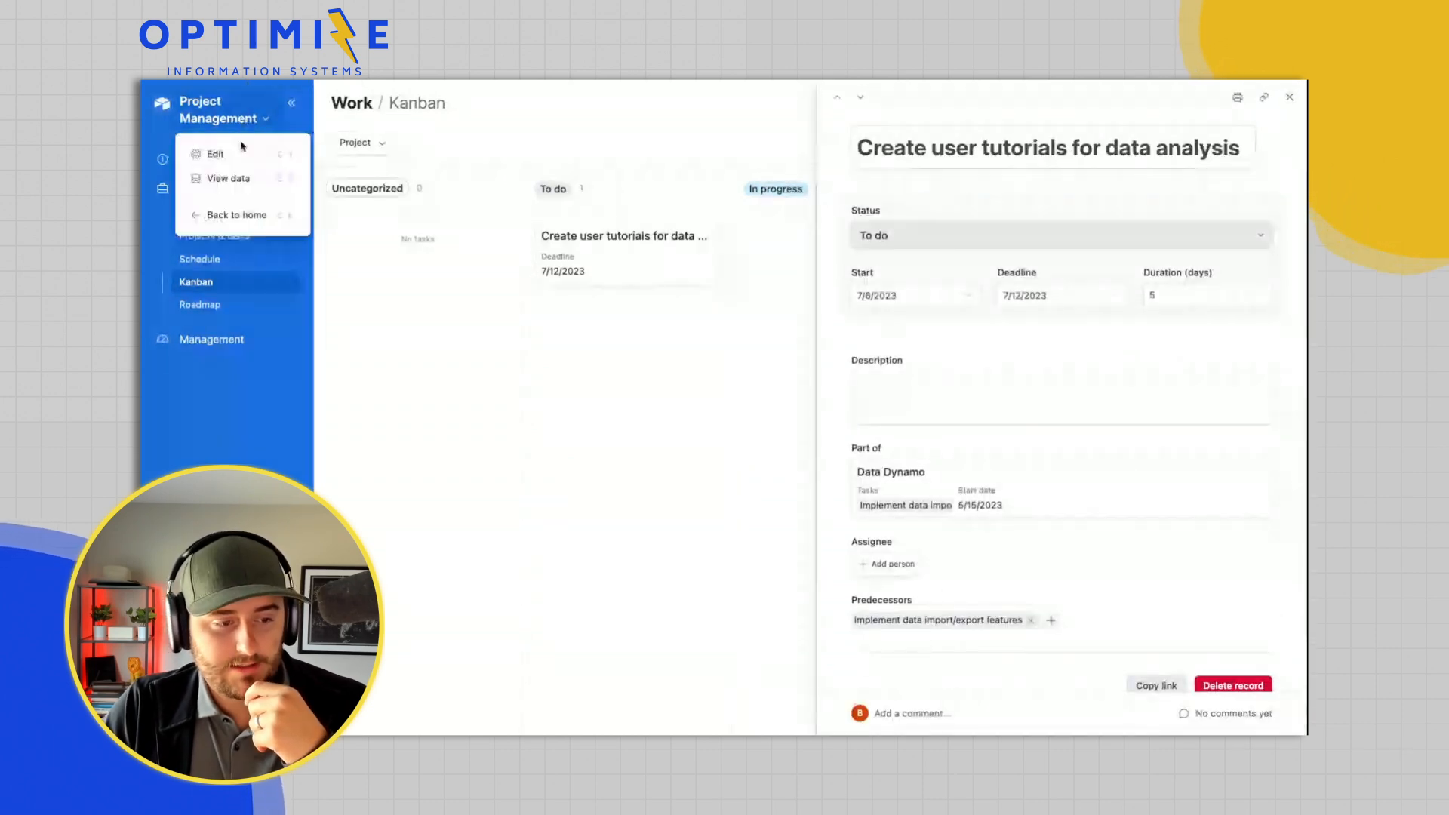
left_click(227, 147)
Inspect the visibility condition of the "Advanced Settings - Recurring Tasks" group on the task detail page.
scroll(921, 408, "down", 3)
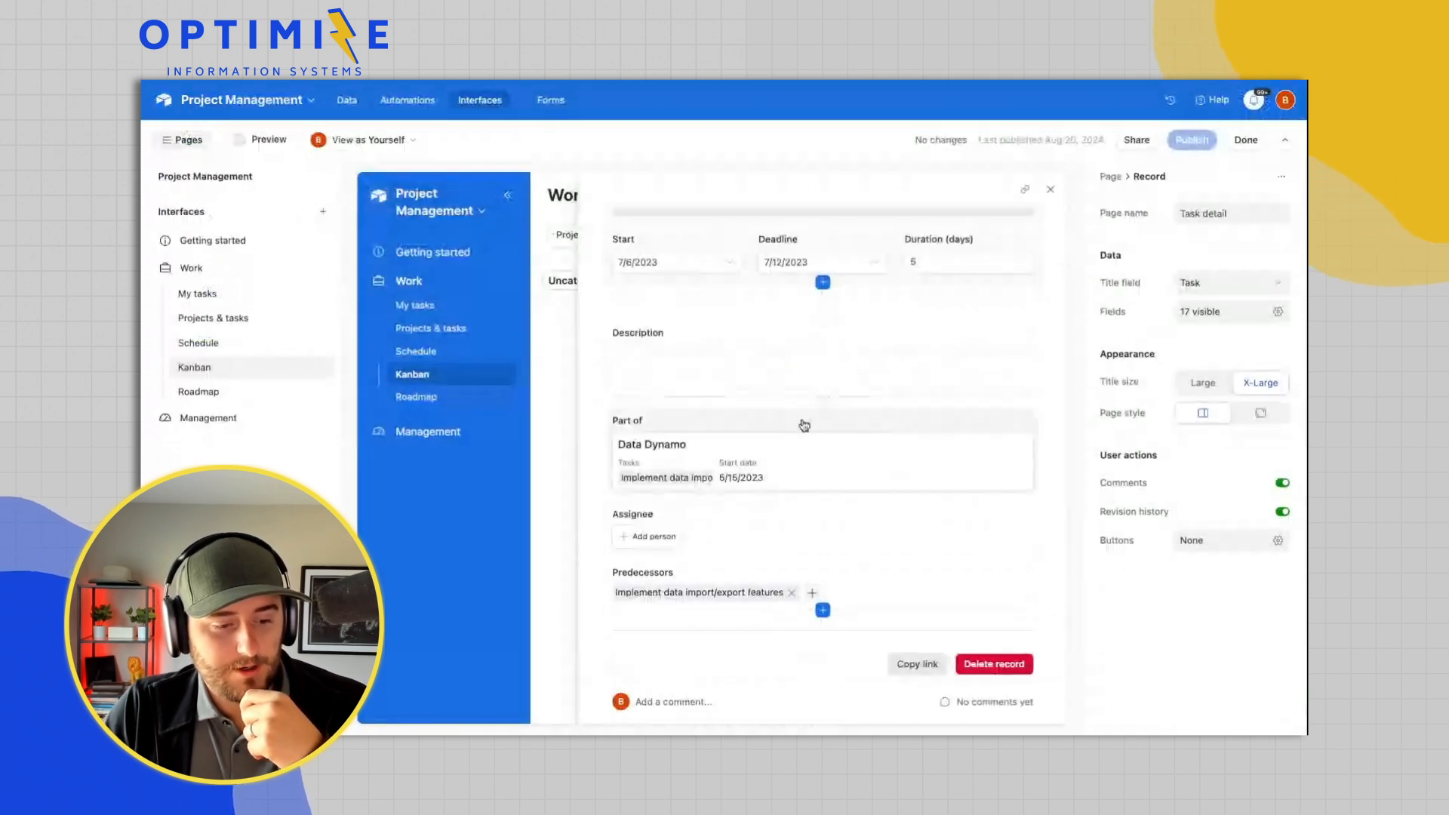
scroll(803, 423, "down", 5)
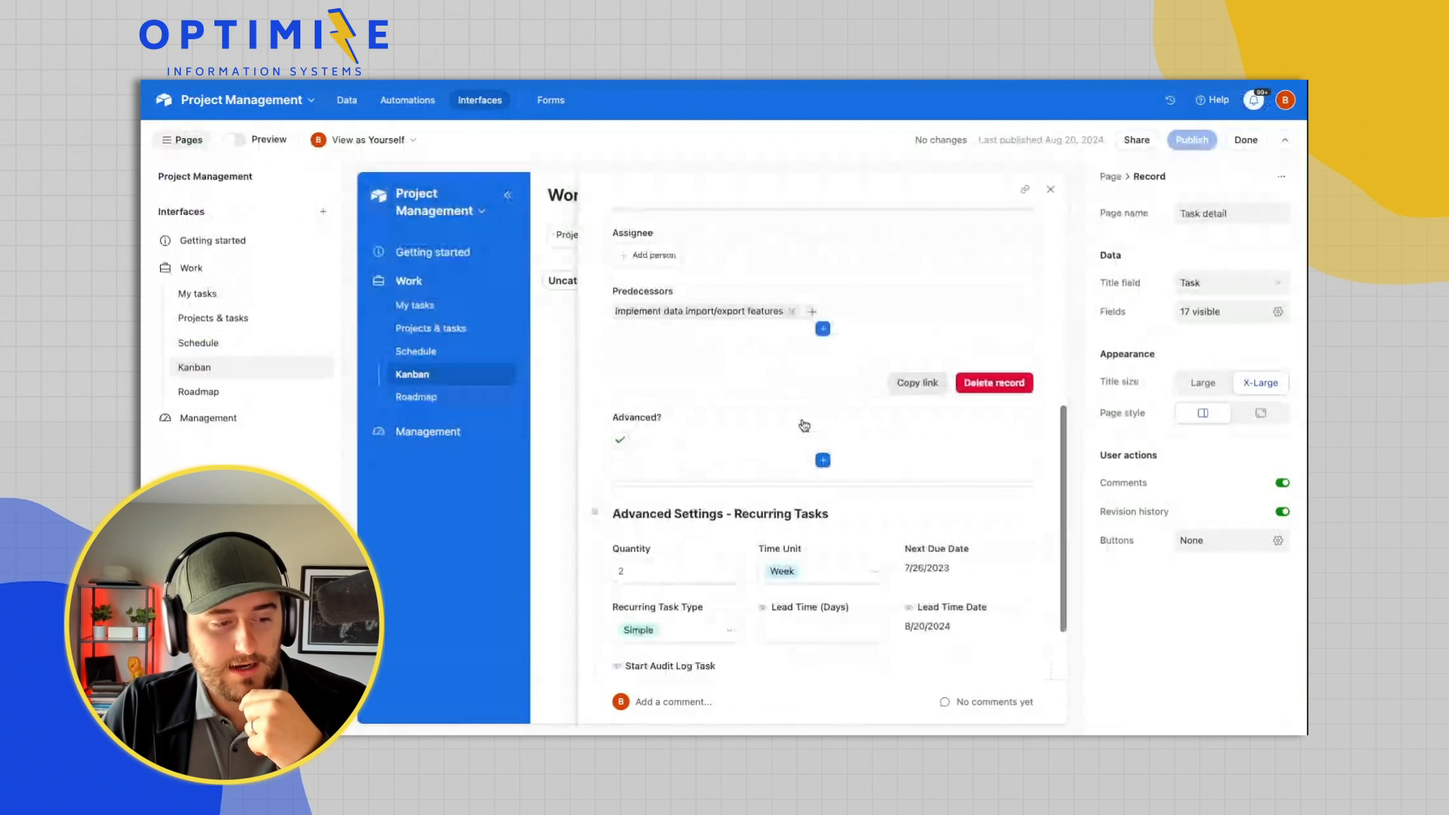
scroll(804, 425, "down", 2)
left_click(670, 403)
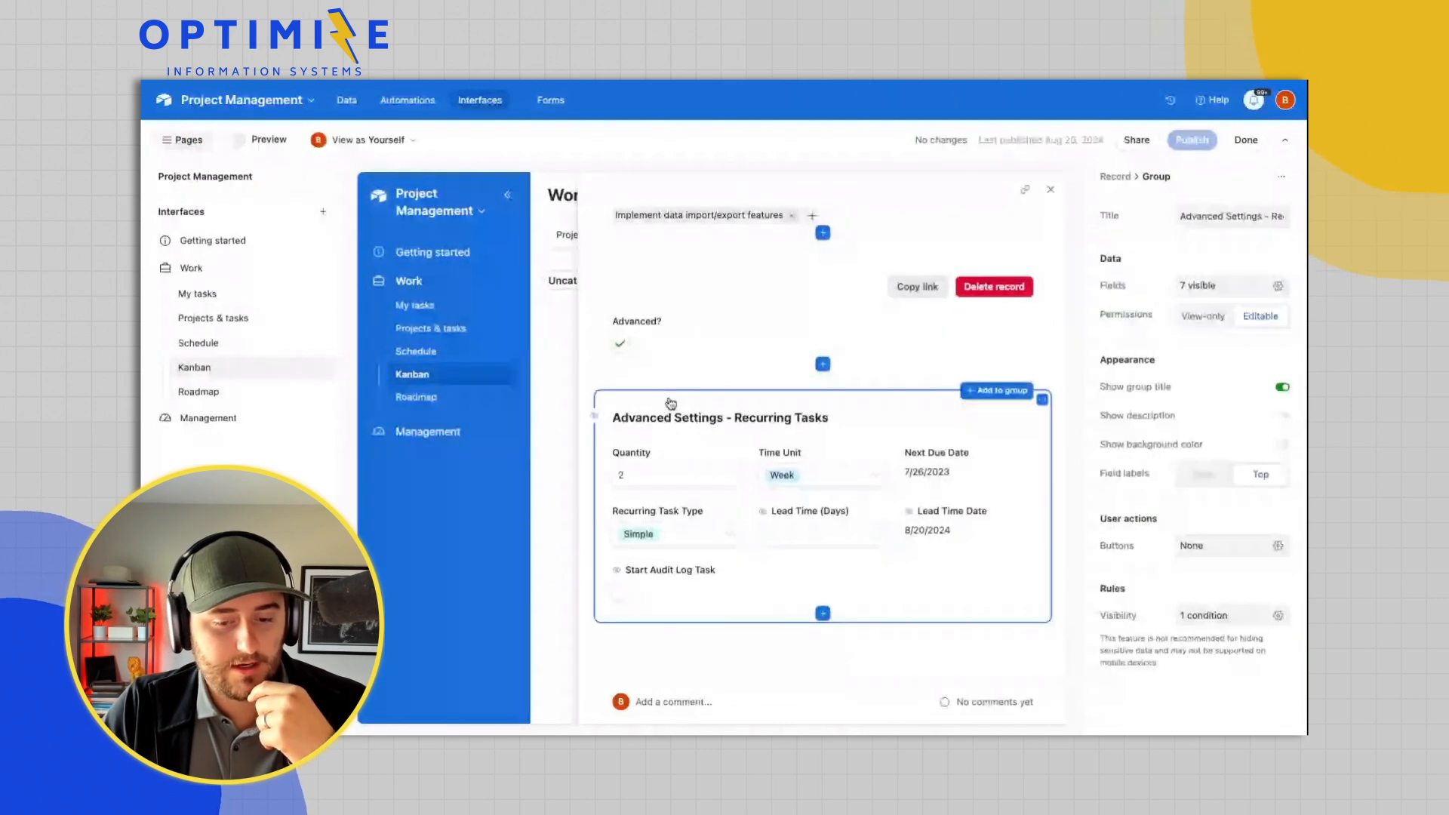
left_click(1212, 615)
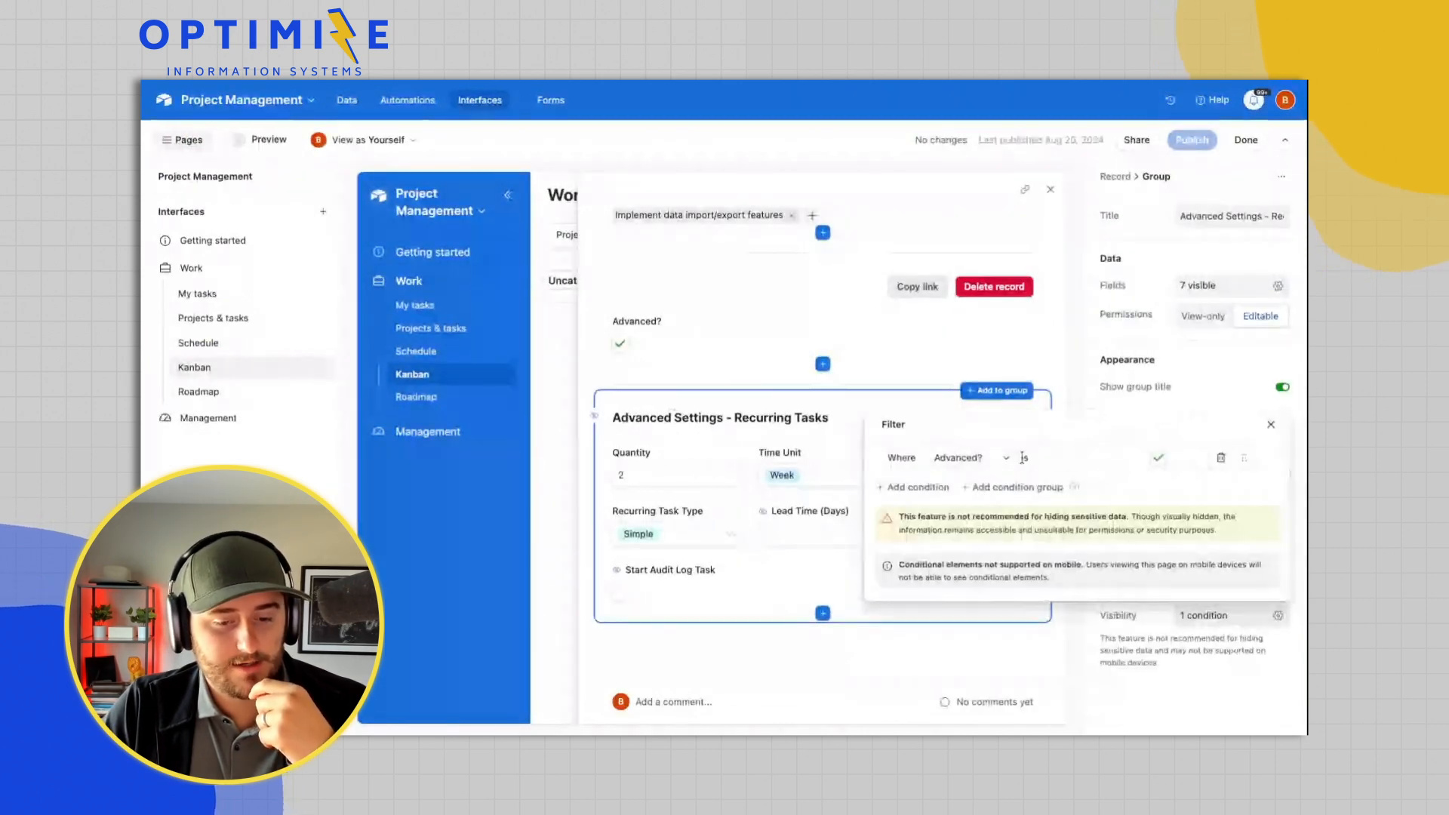
left_click(1117, 642)
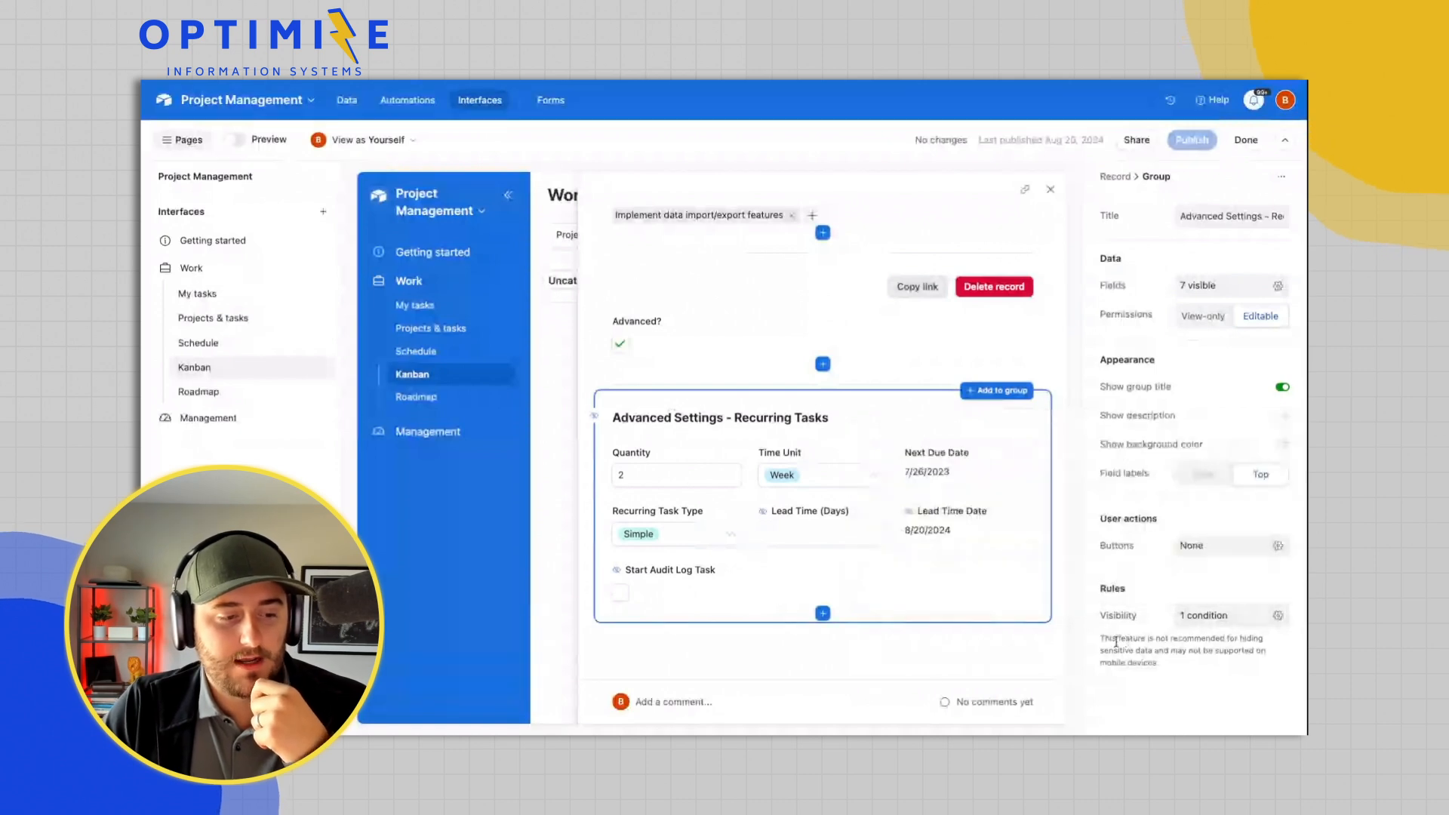
Review the Quantity field and the available Time Unit options in the recurring task settings.
left_click(714, 469)
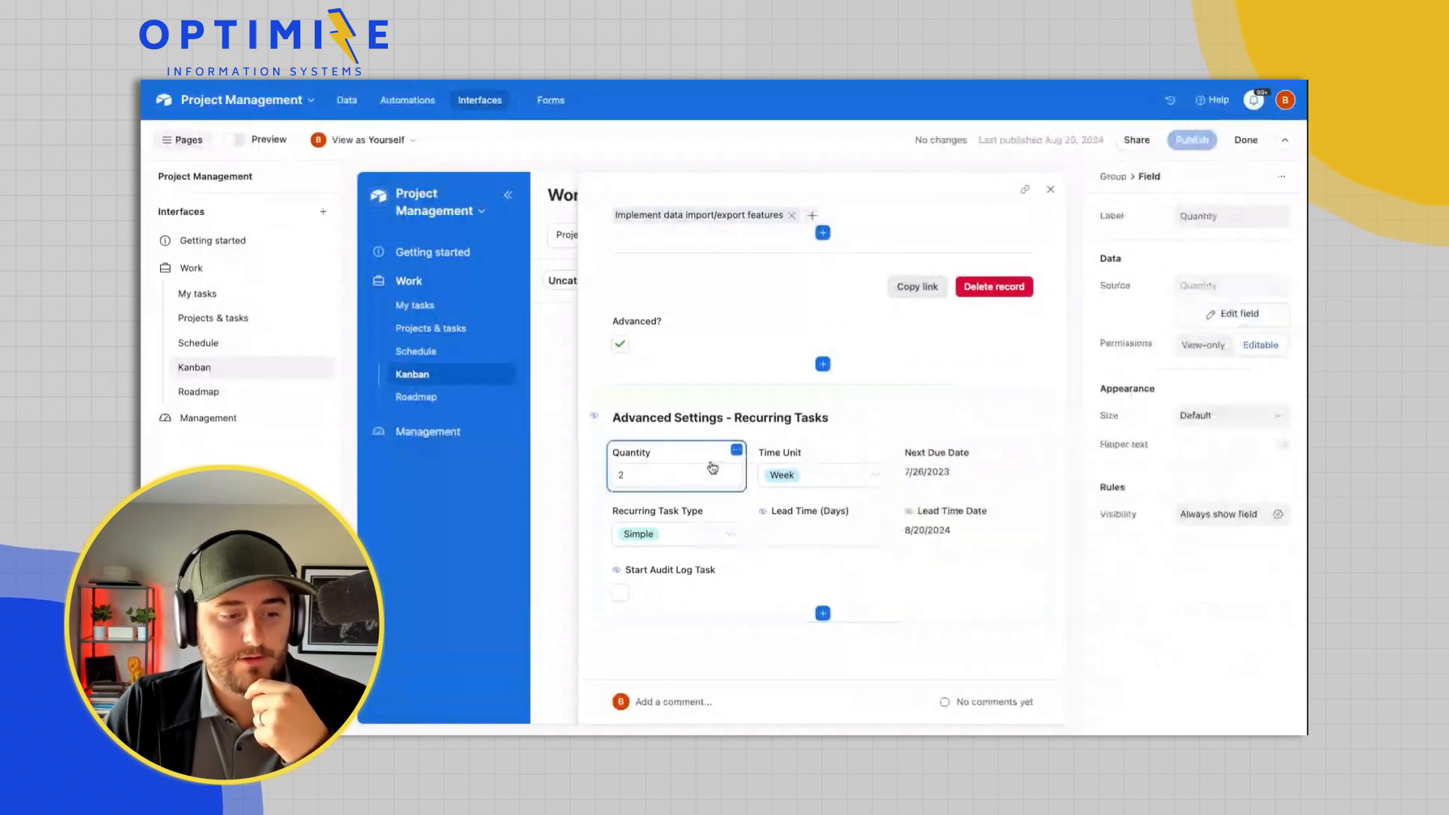
left_click(839, 463)
left_click(842, 474)
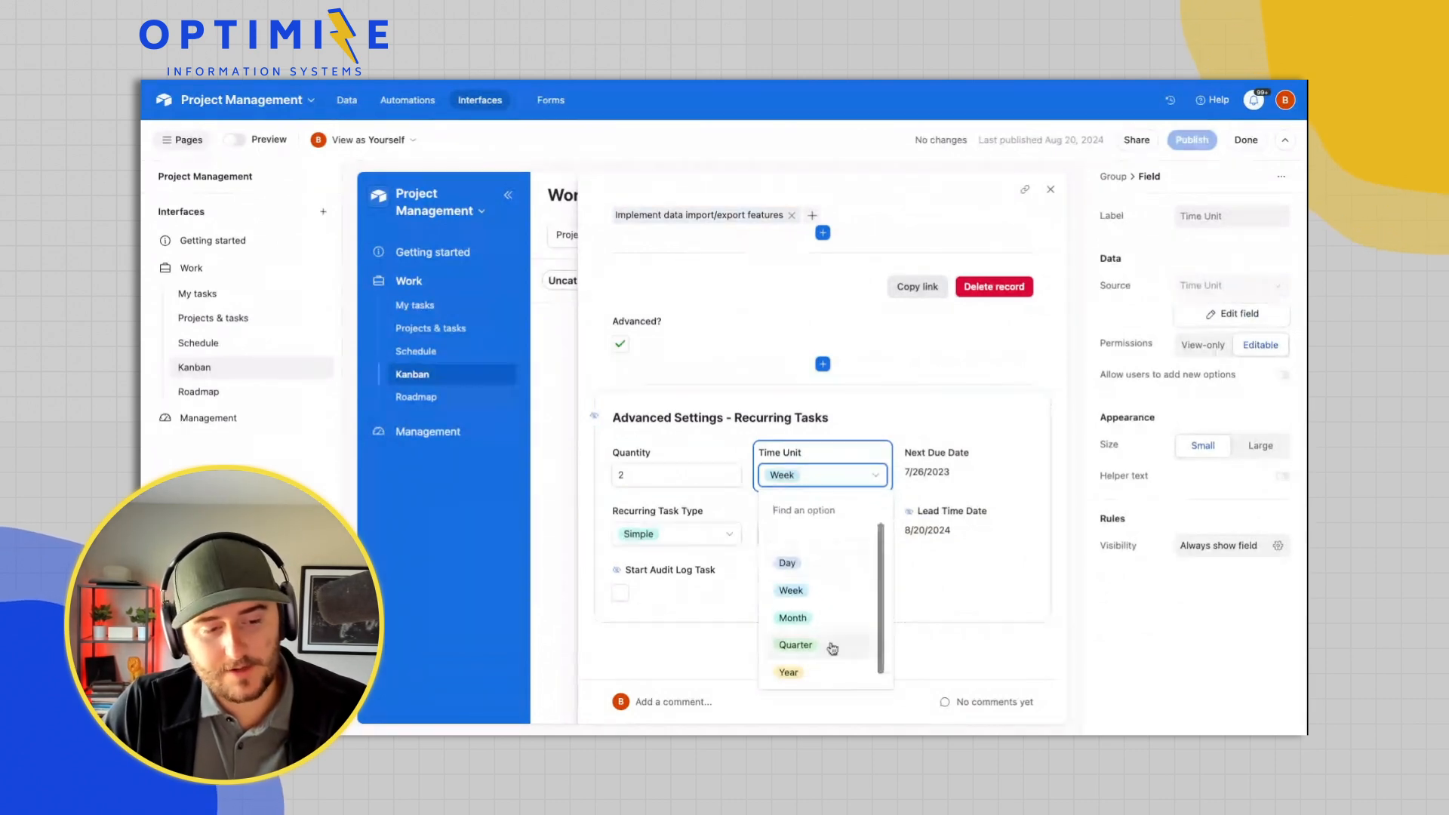
Examine the Next Due Date formula, highlight its Quantity expression and close the field editor without changing it.
left_click(936, 453)
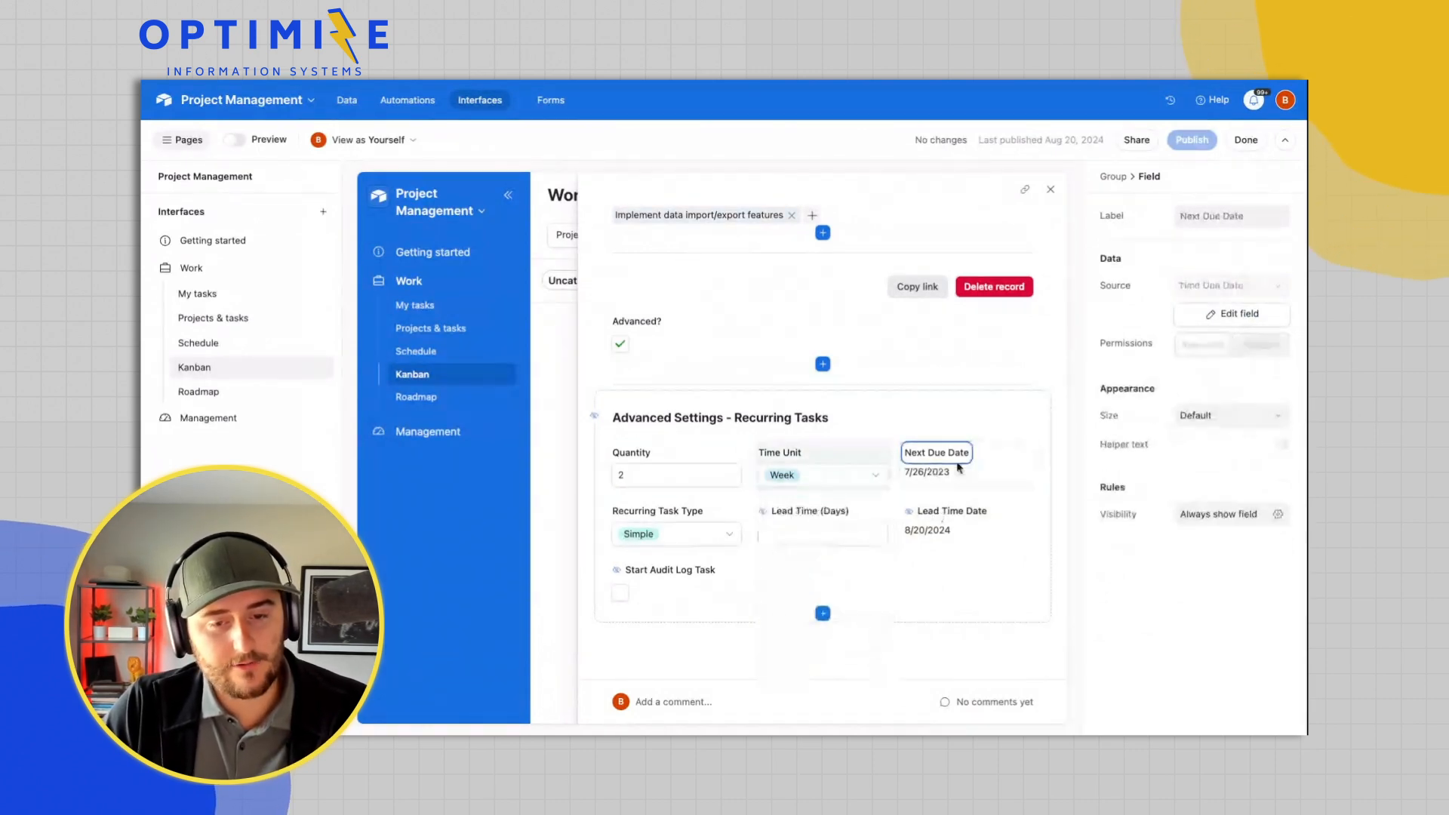
left_click(1251, 316)
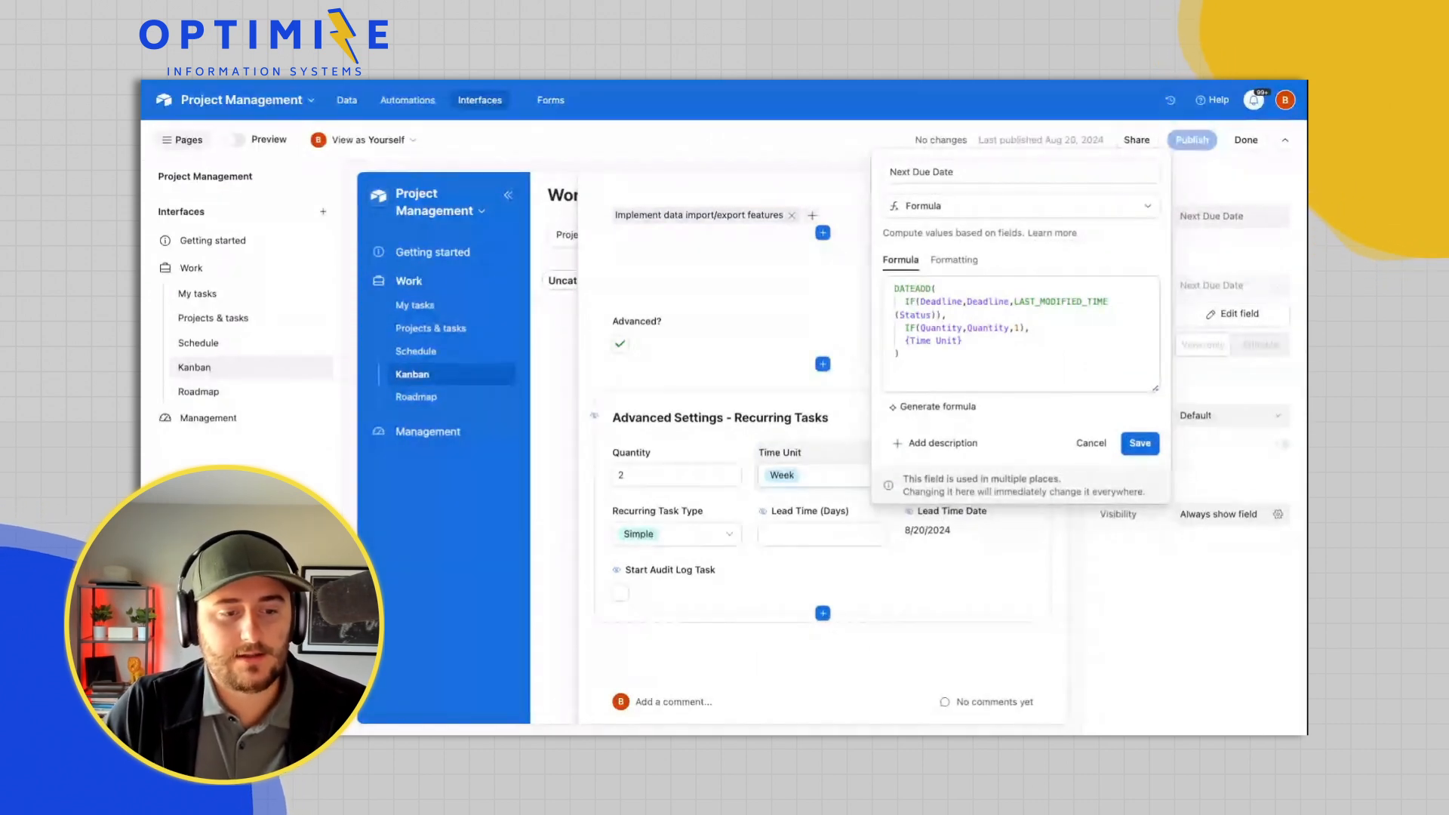
type(")")
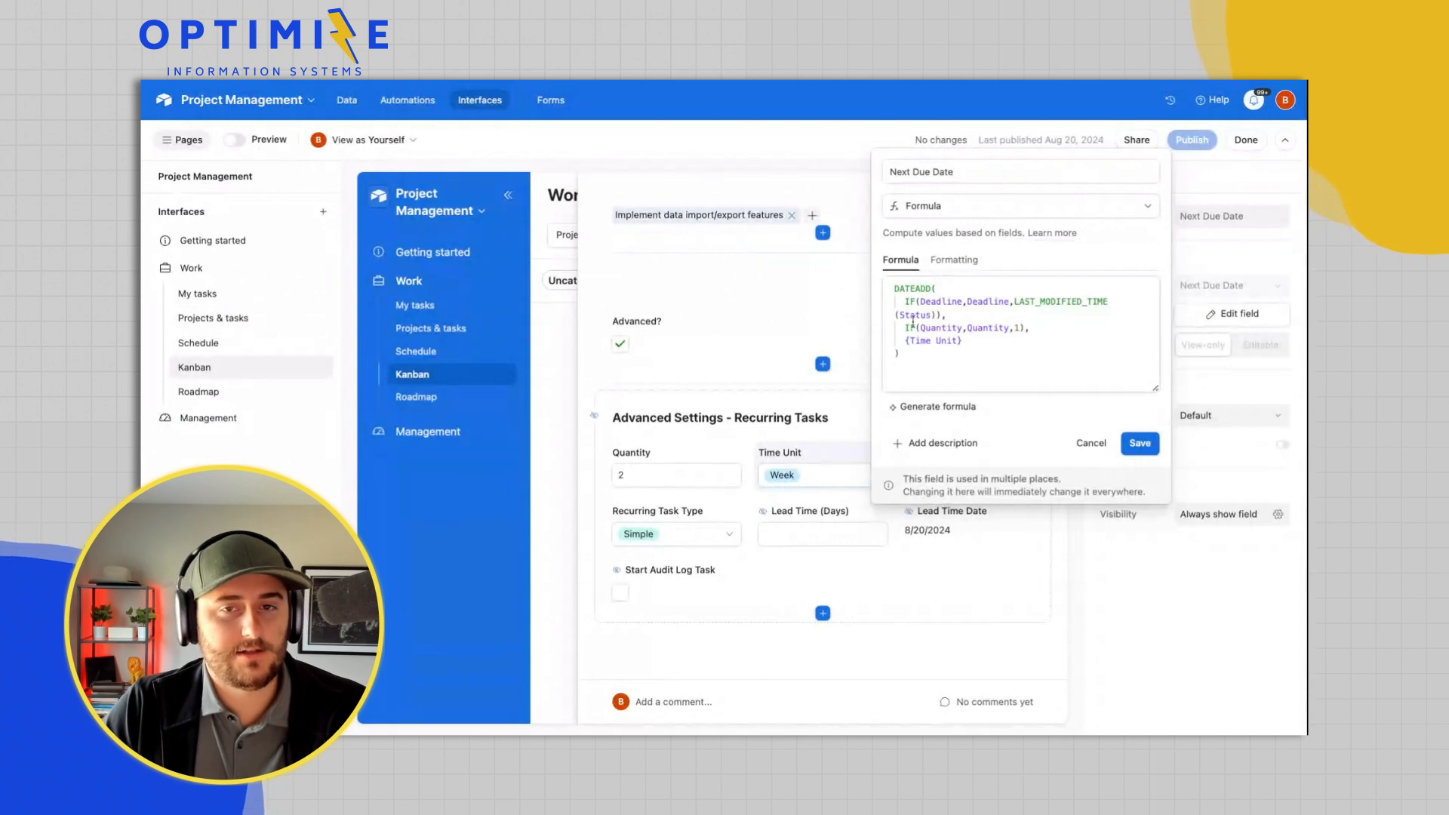
left_click_drag(905, 328, 1025, 328)
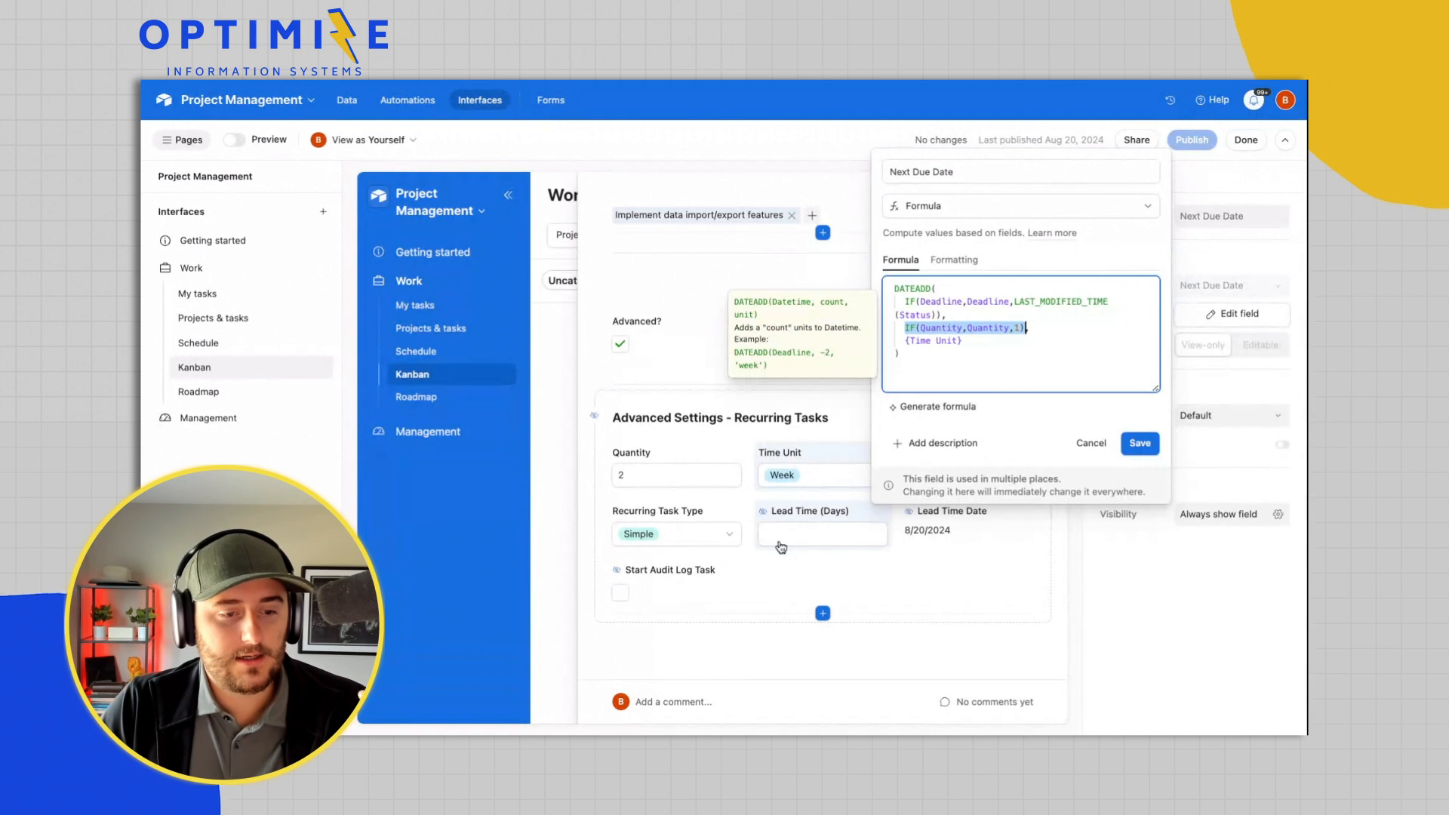
left_click(817, 468)
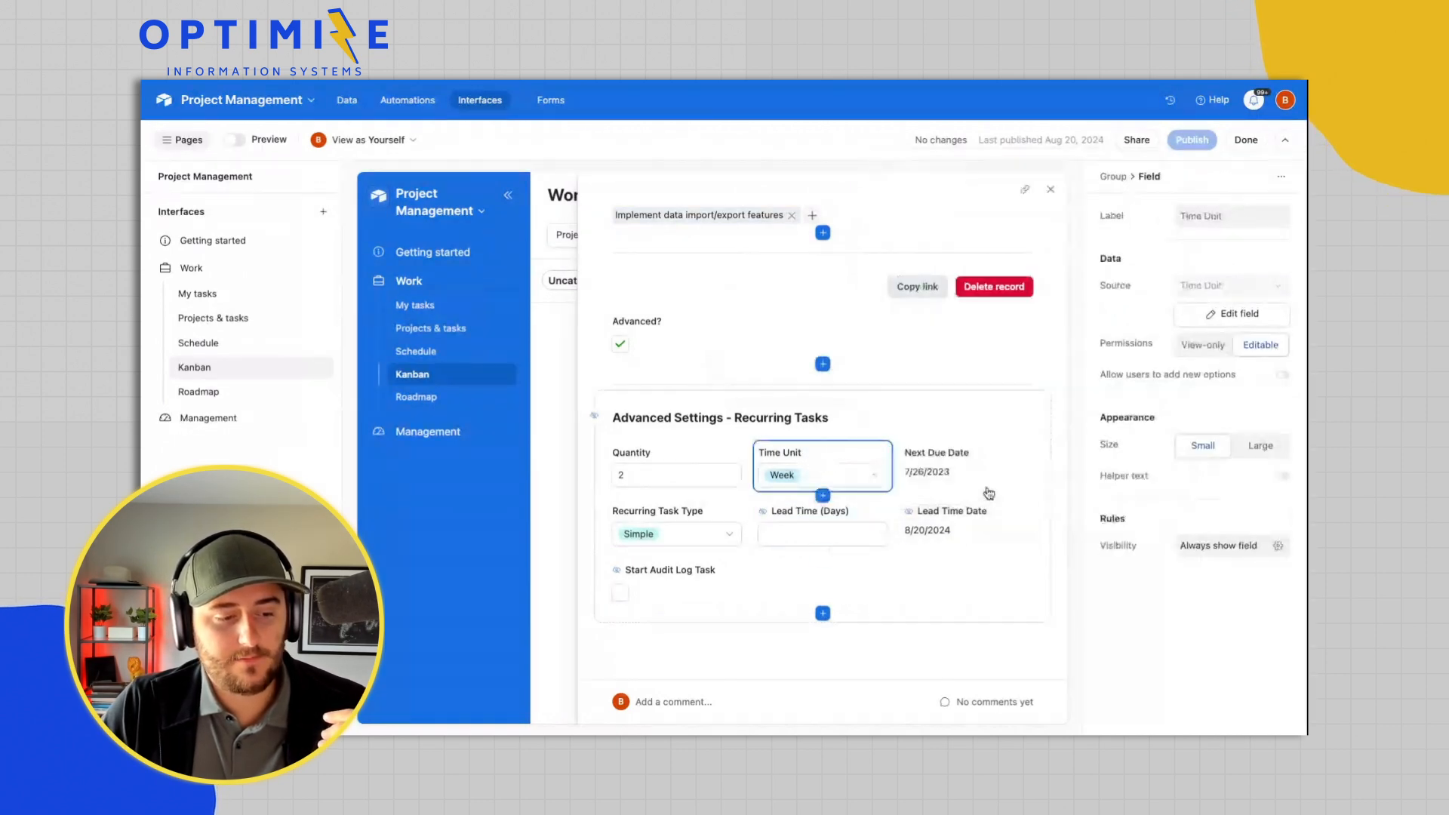
Review the Lead Time (Days), Start Audit Log Task, Quantity, Time Unit and Next Due Date fields, and the task's Deadline field.
left_click(857, 521)
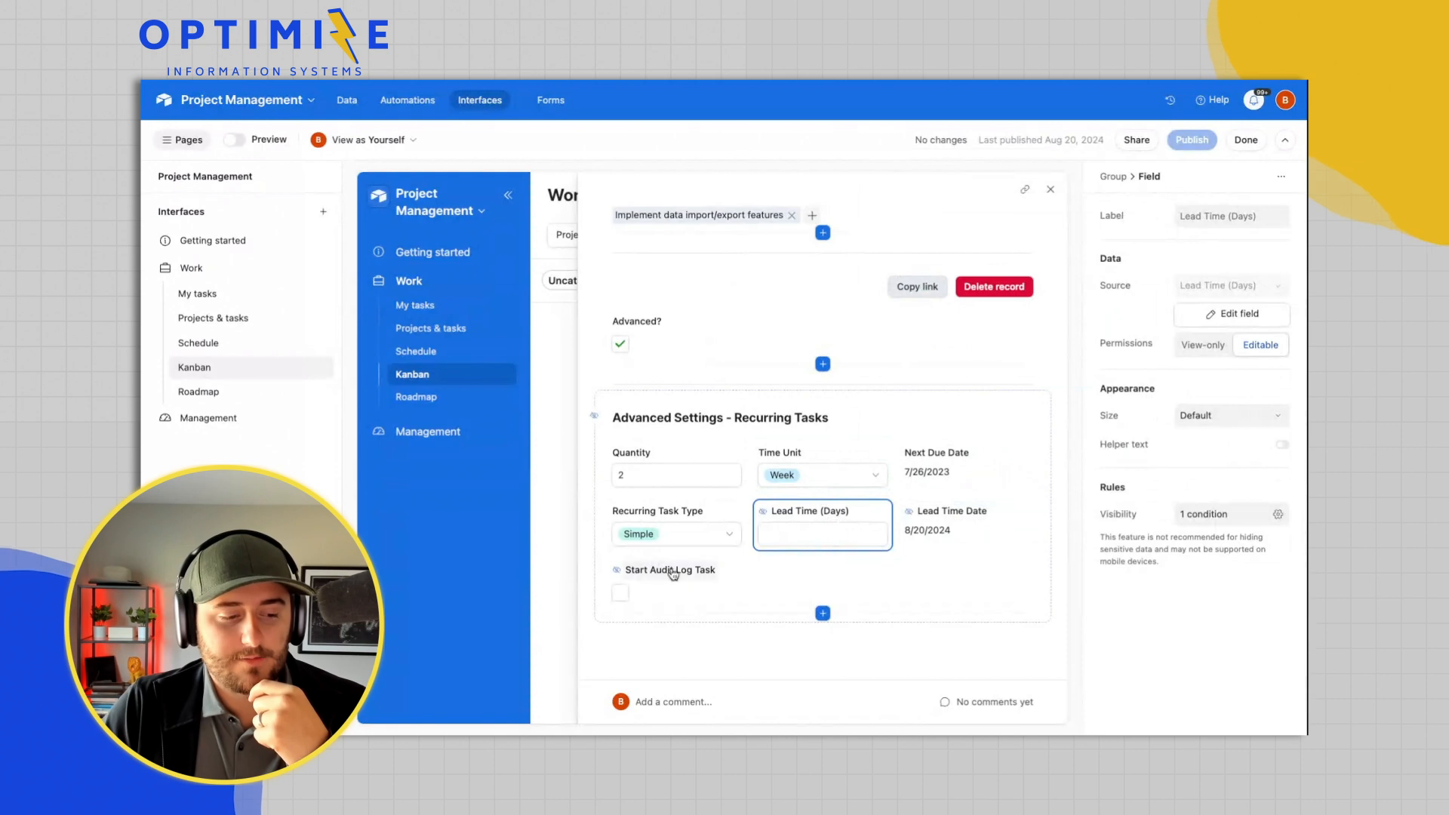
left_click(741, 576)
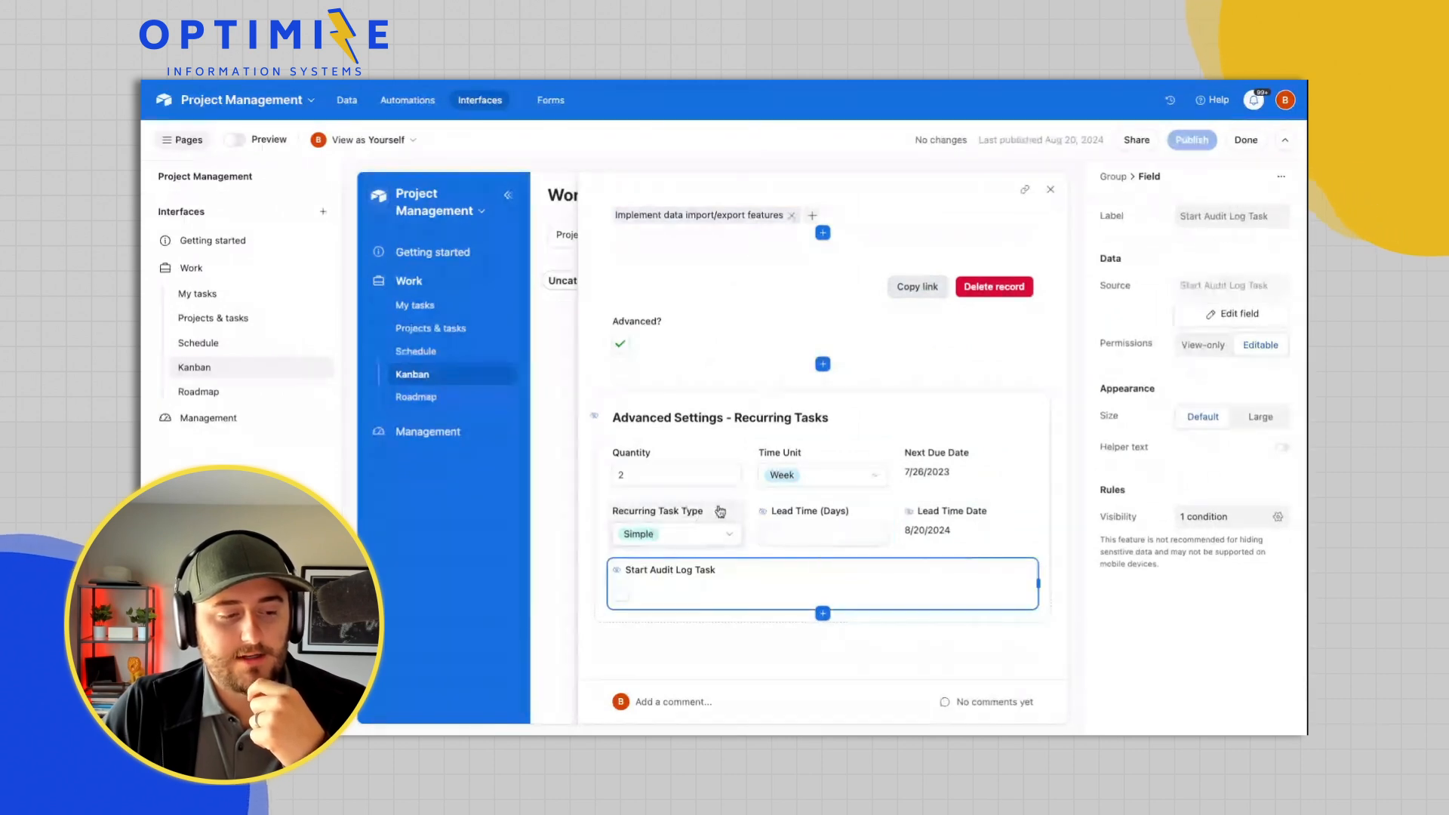
left_click(693, 475)
left_click(867, 471)
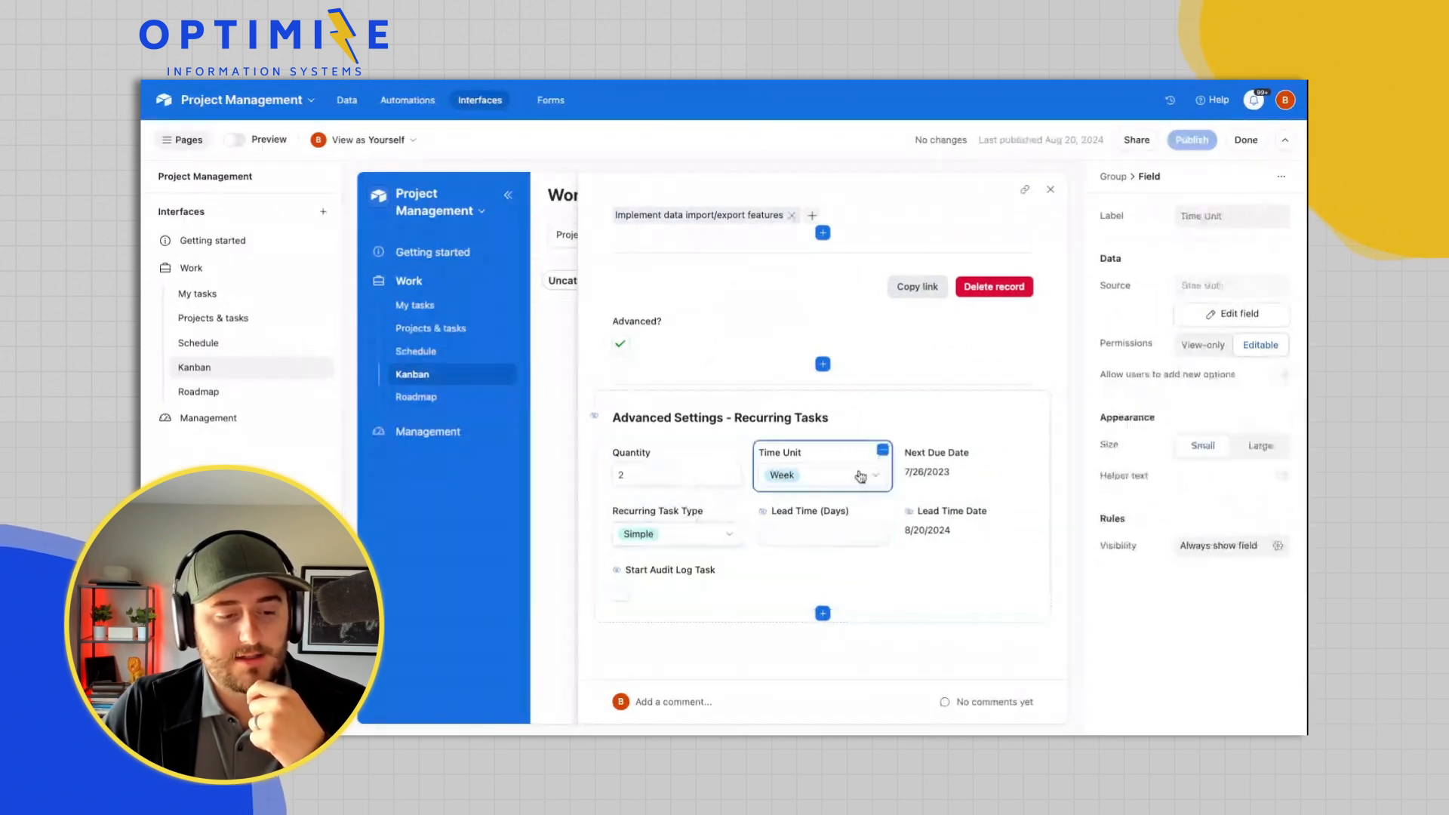
left_click(951, 475)
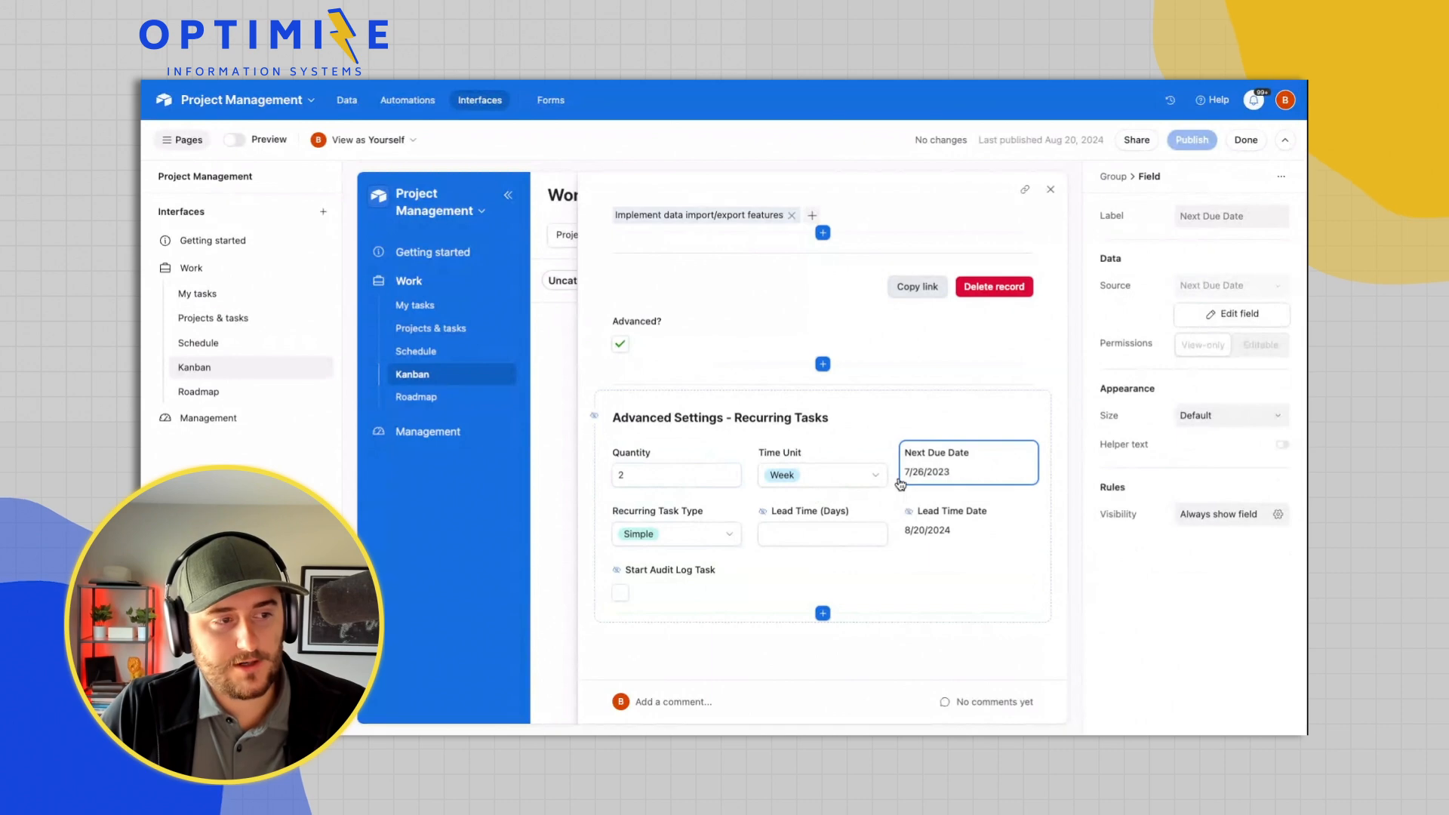
scroll(686, 317, "up", 10)
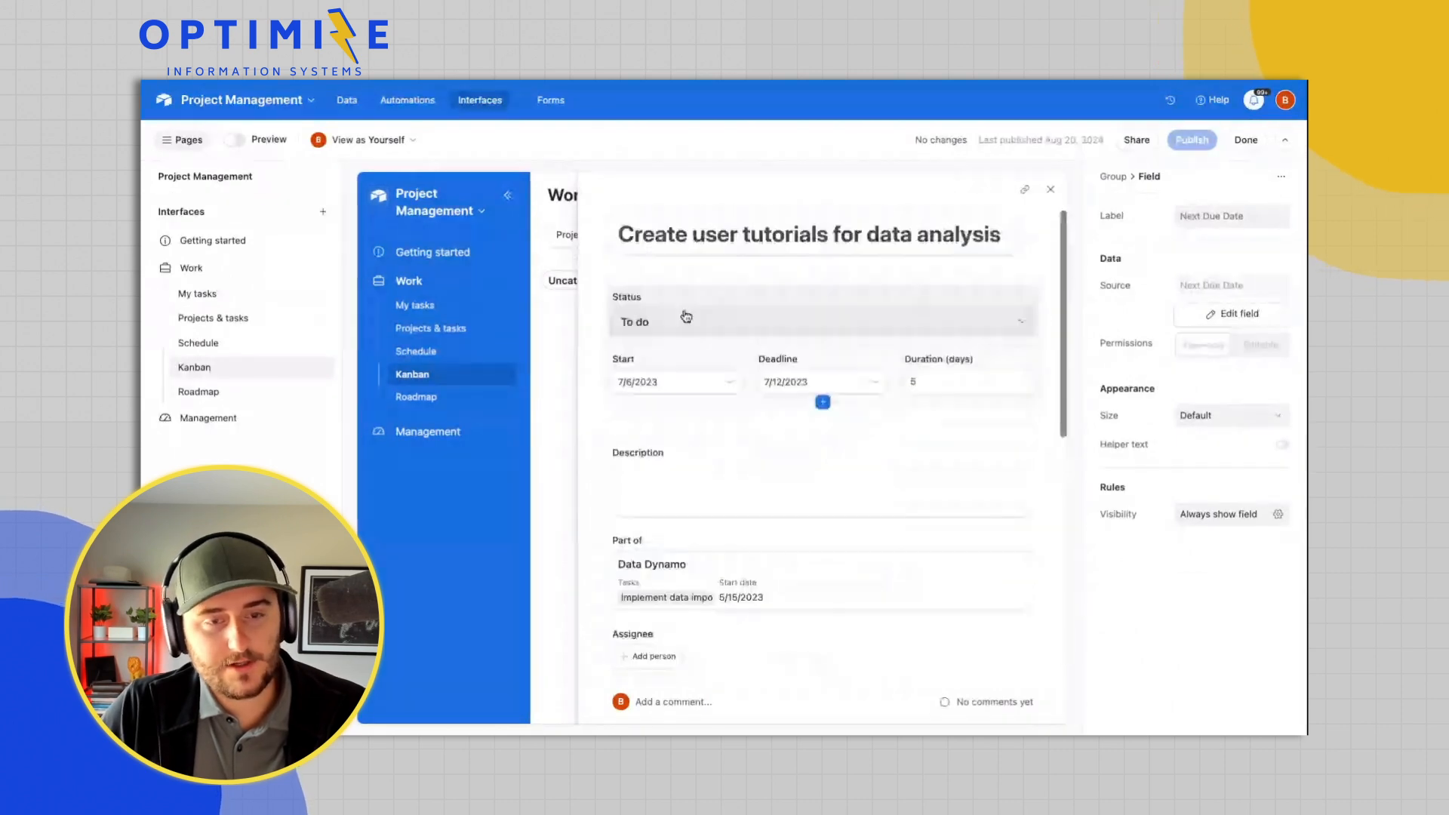
left_click(859, 364)
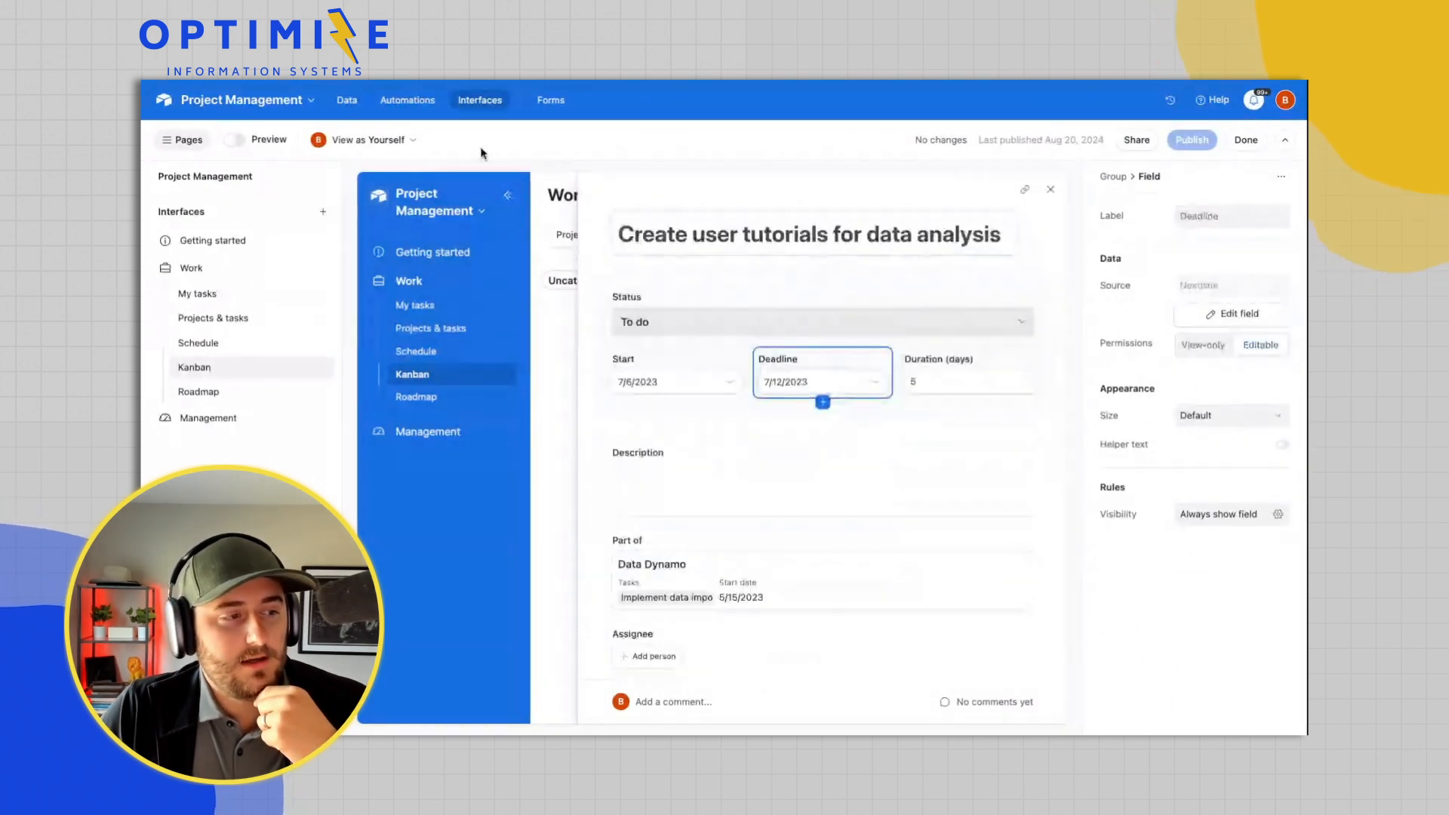
Open the base's automations and examine the trigger conditions of "Option 3 - Reminders".
left_click(397, 101)
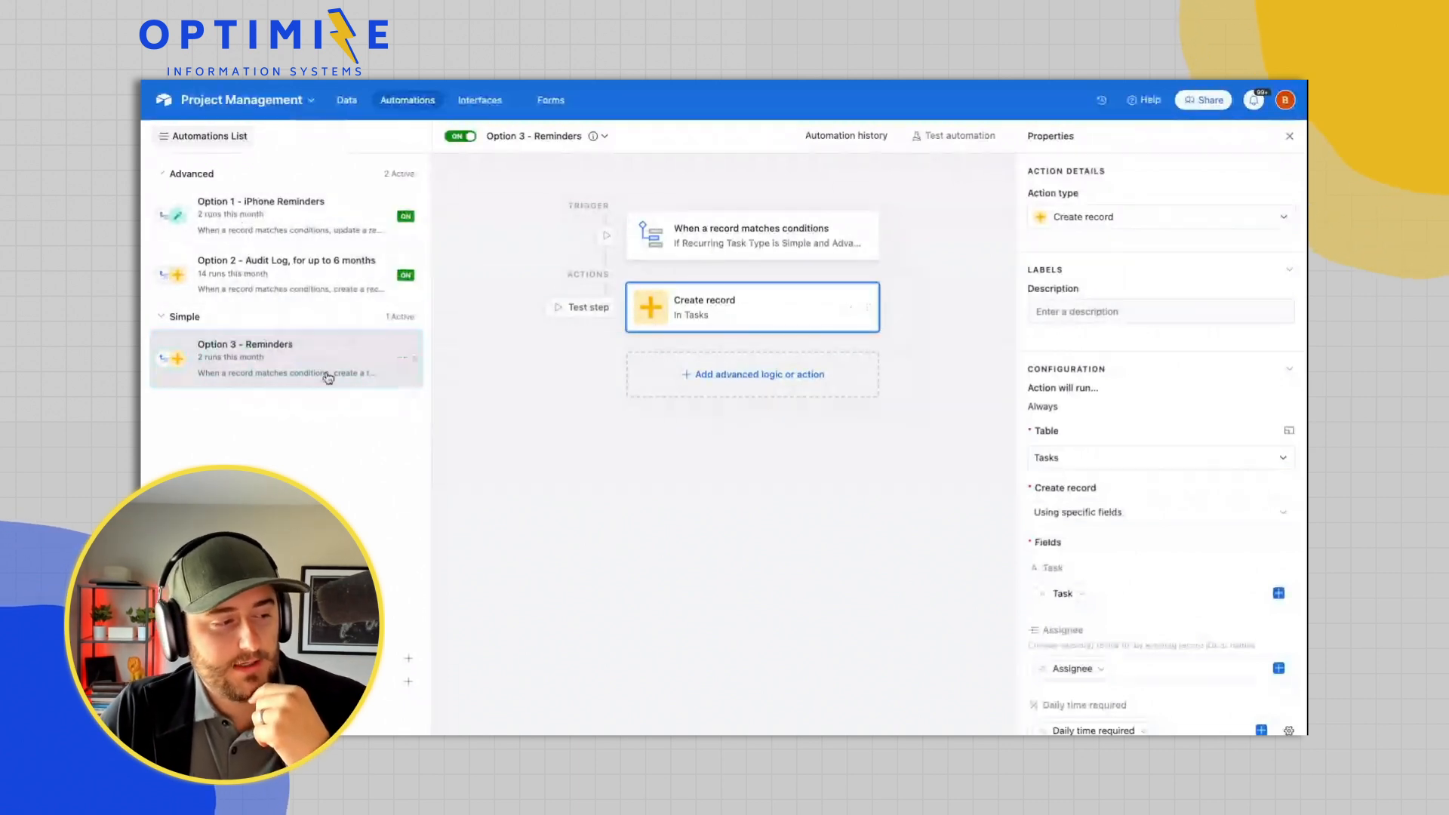
left_click(695, 253)
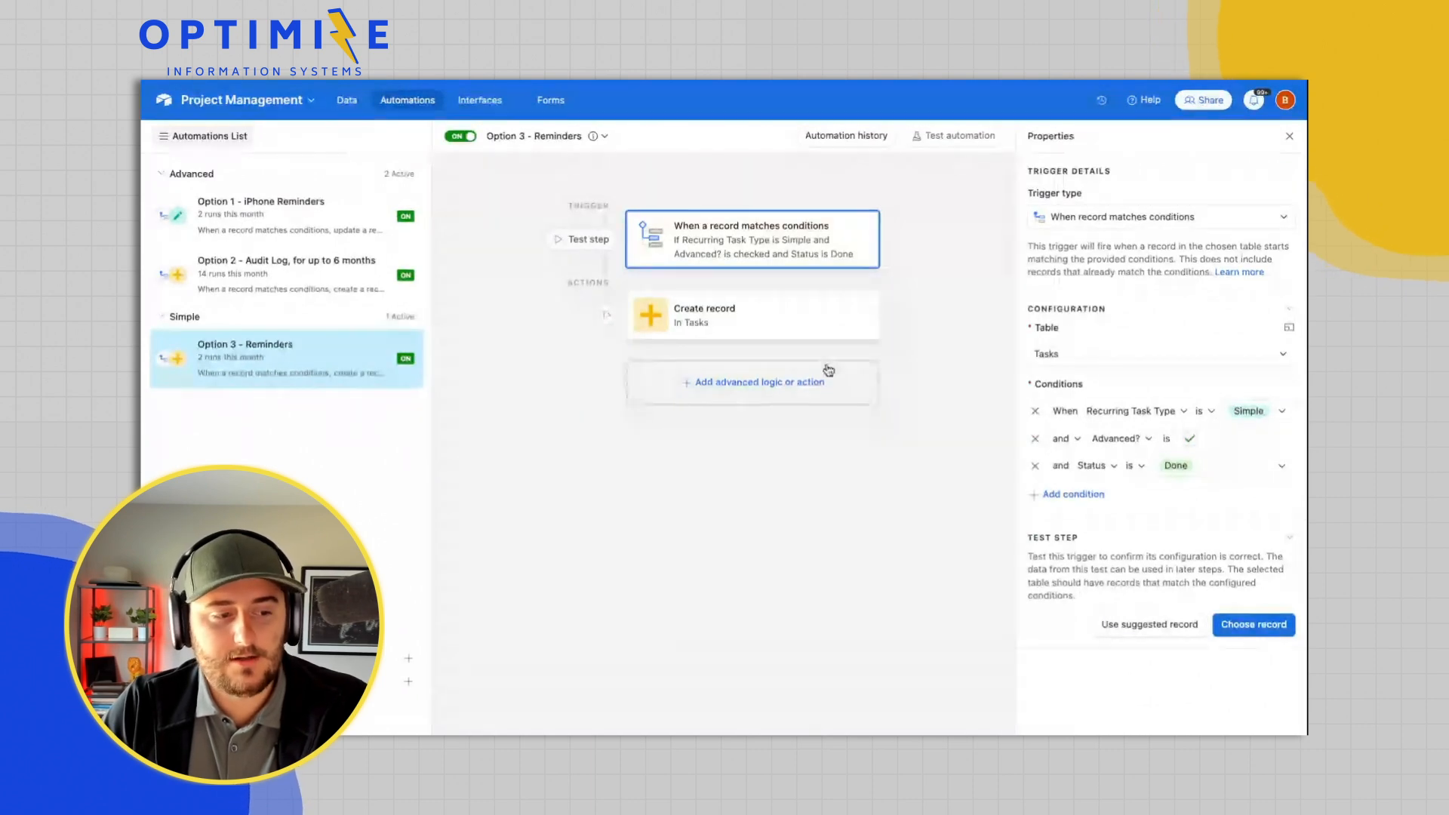
Examine the field mappings of the Create record action, from Task and Deadline through the recurrence settings.
left_click(816, 317)
scroll(1203, 469, "down", 10)
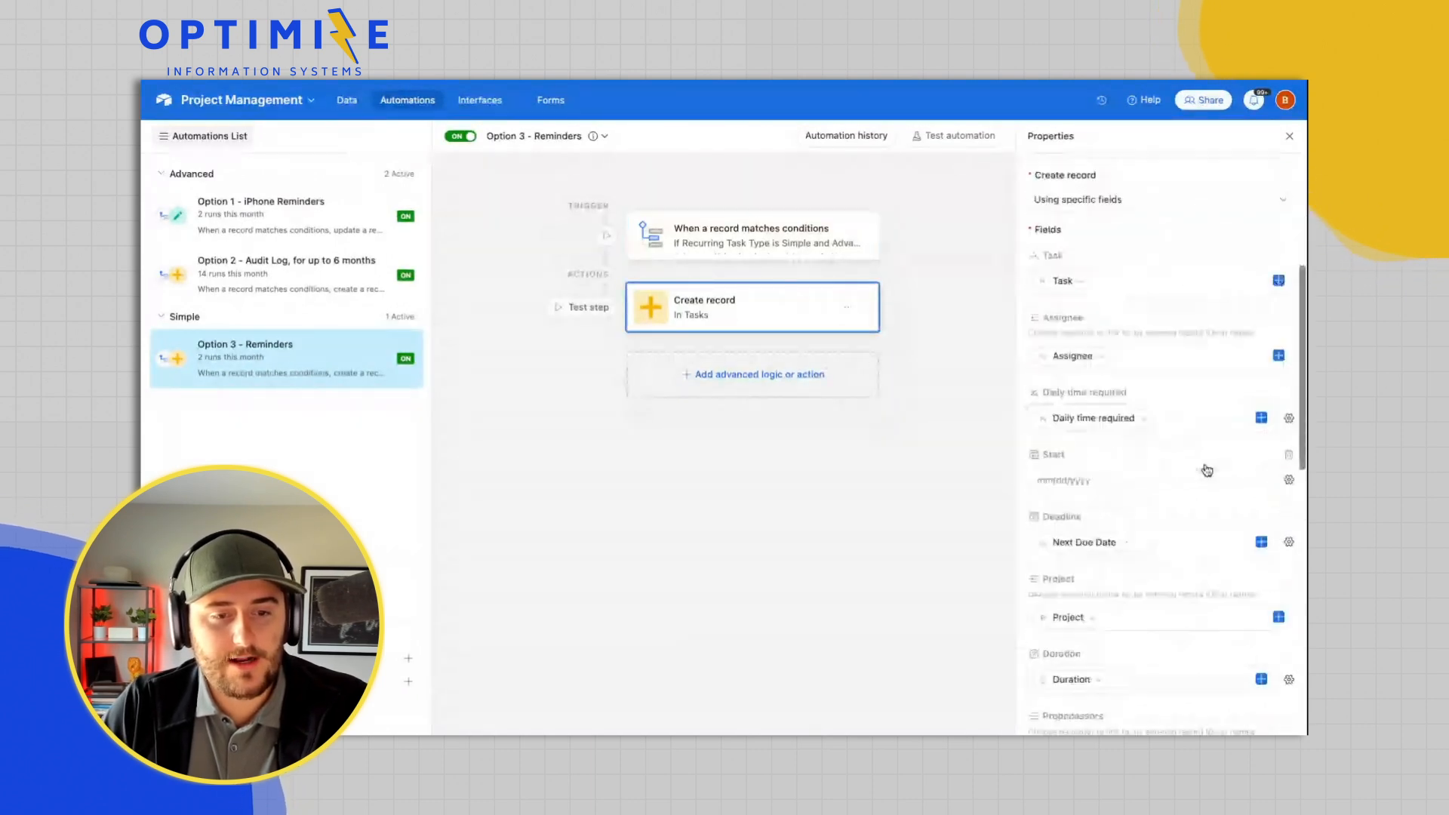
scroll(1208, 471, "up", 1)
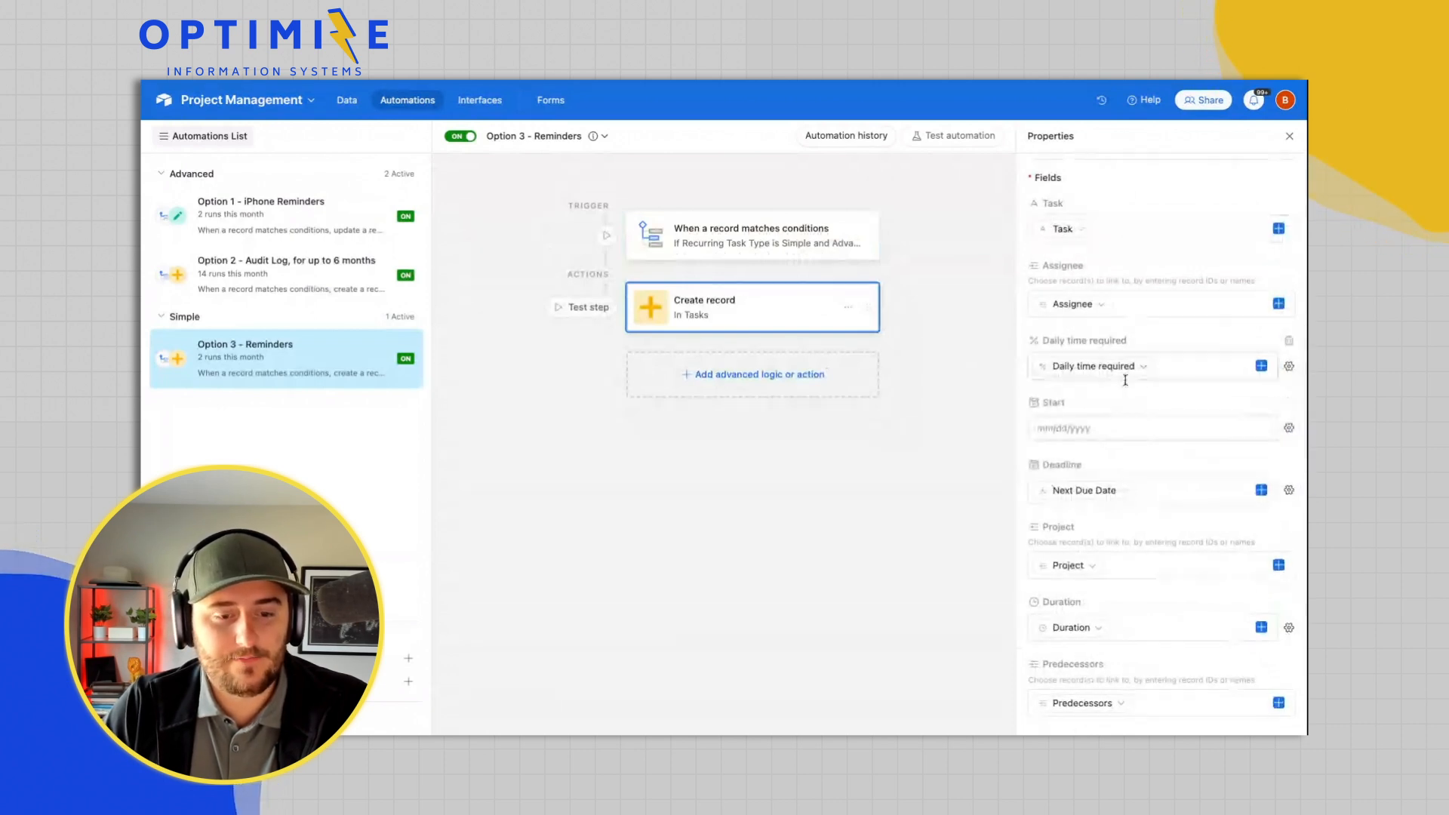
scroll(1135, 446, "down", 2)
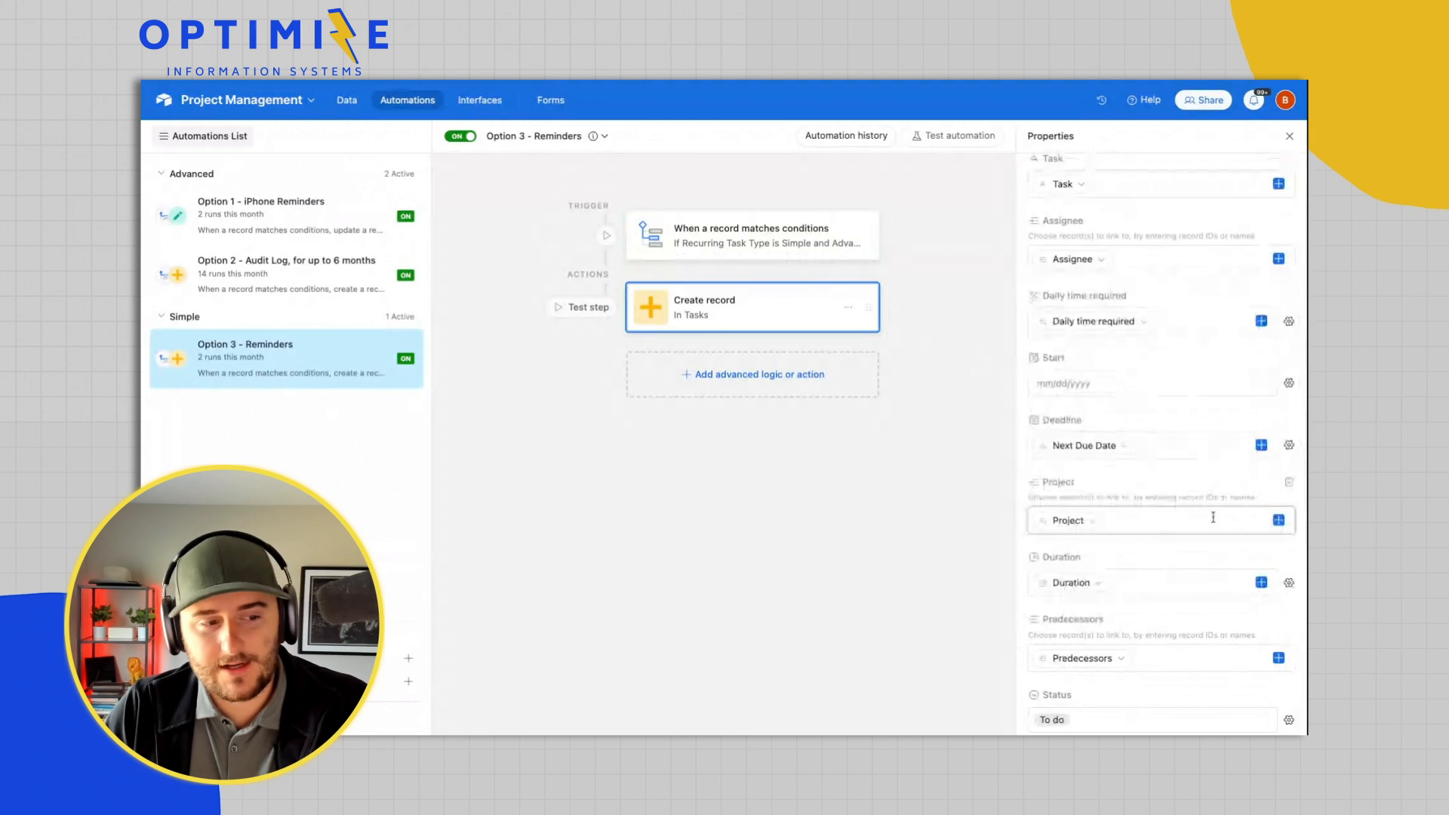
scroll(1213, 517, "down", 5)
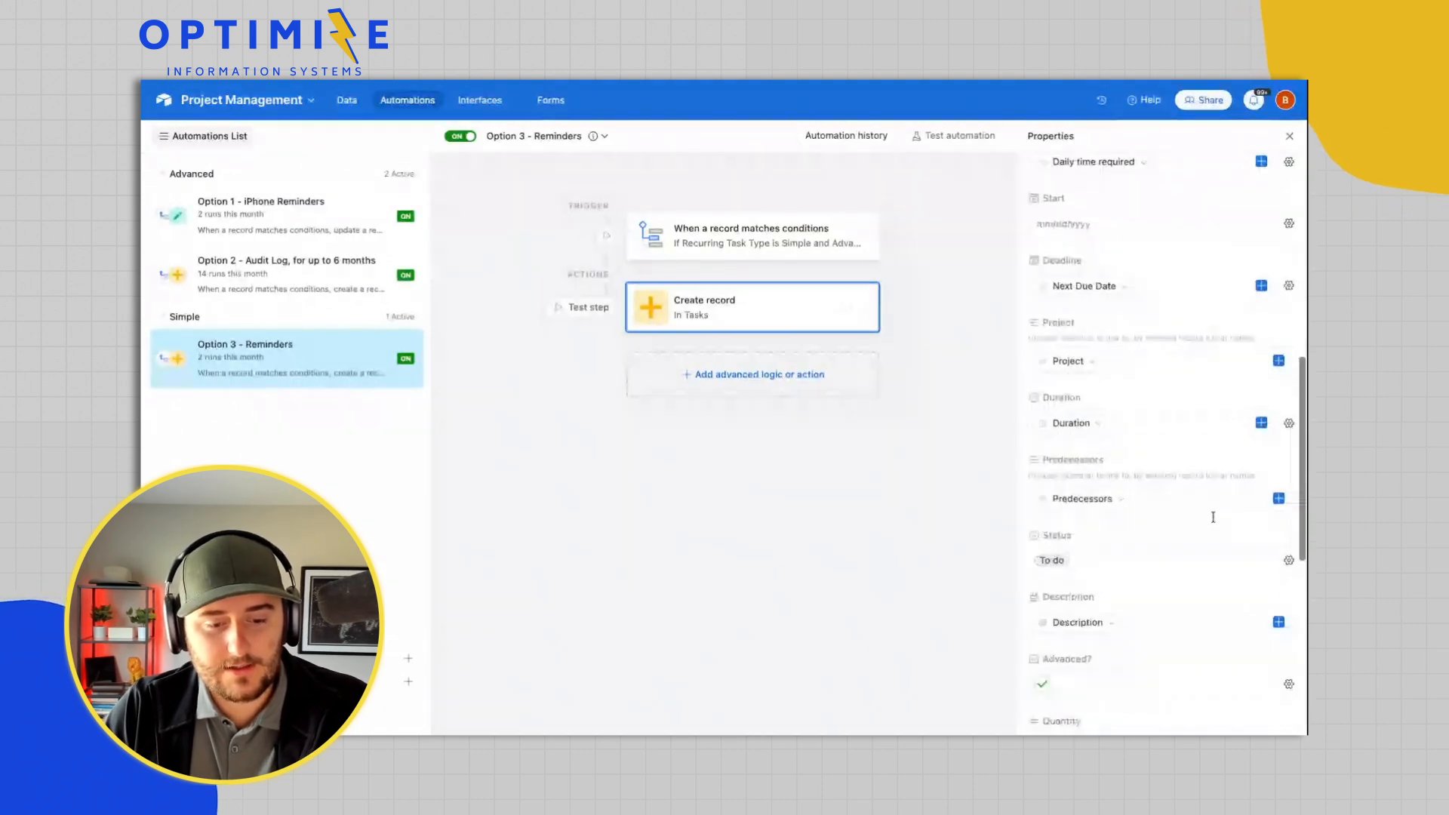
scroll(1272, 495, "down", 4)
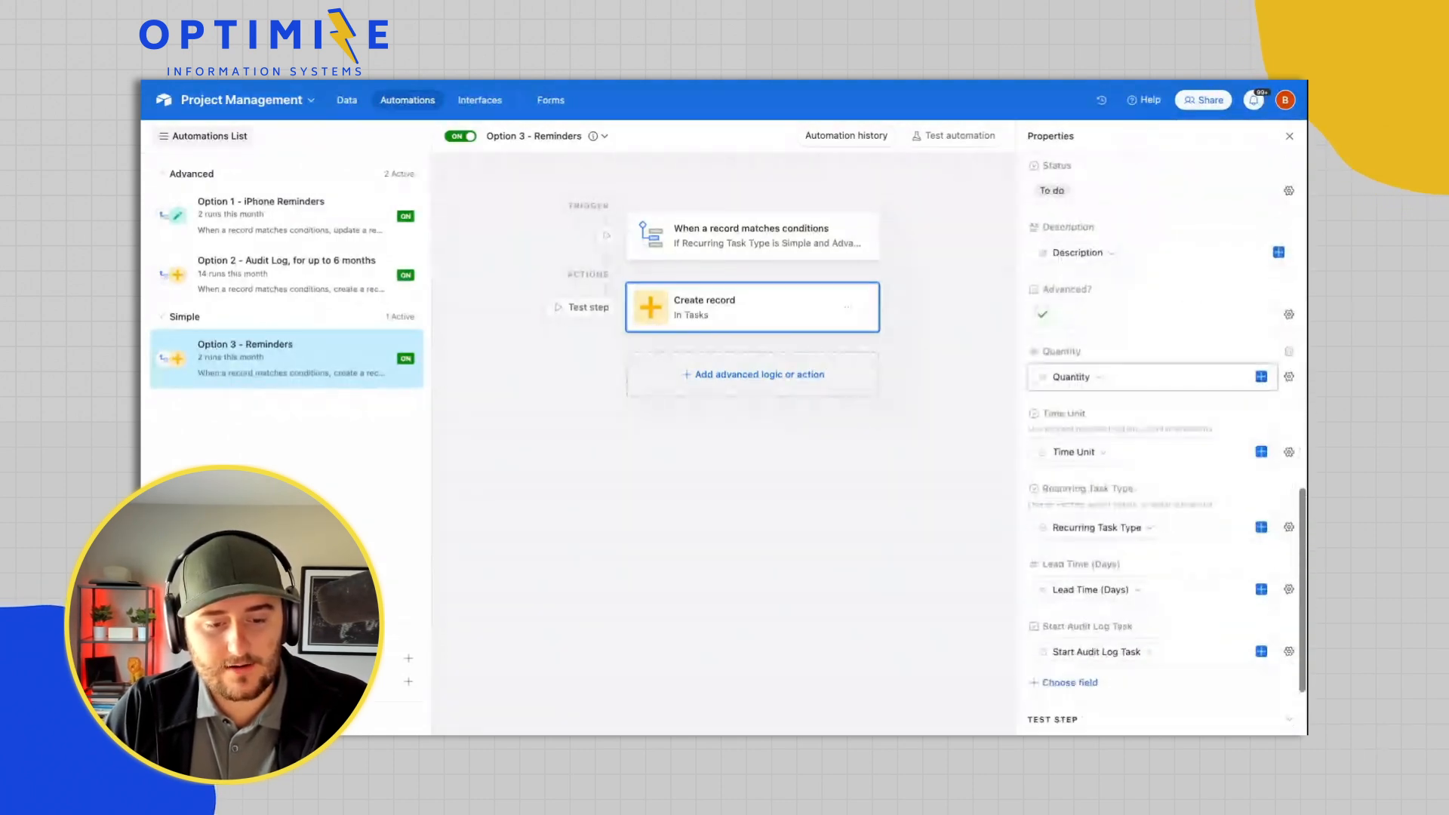
scroll(1255, 456, "up", 5)
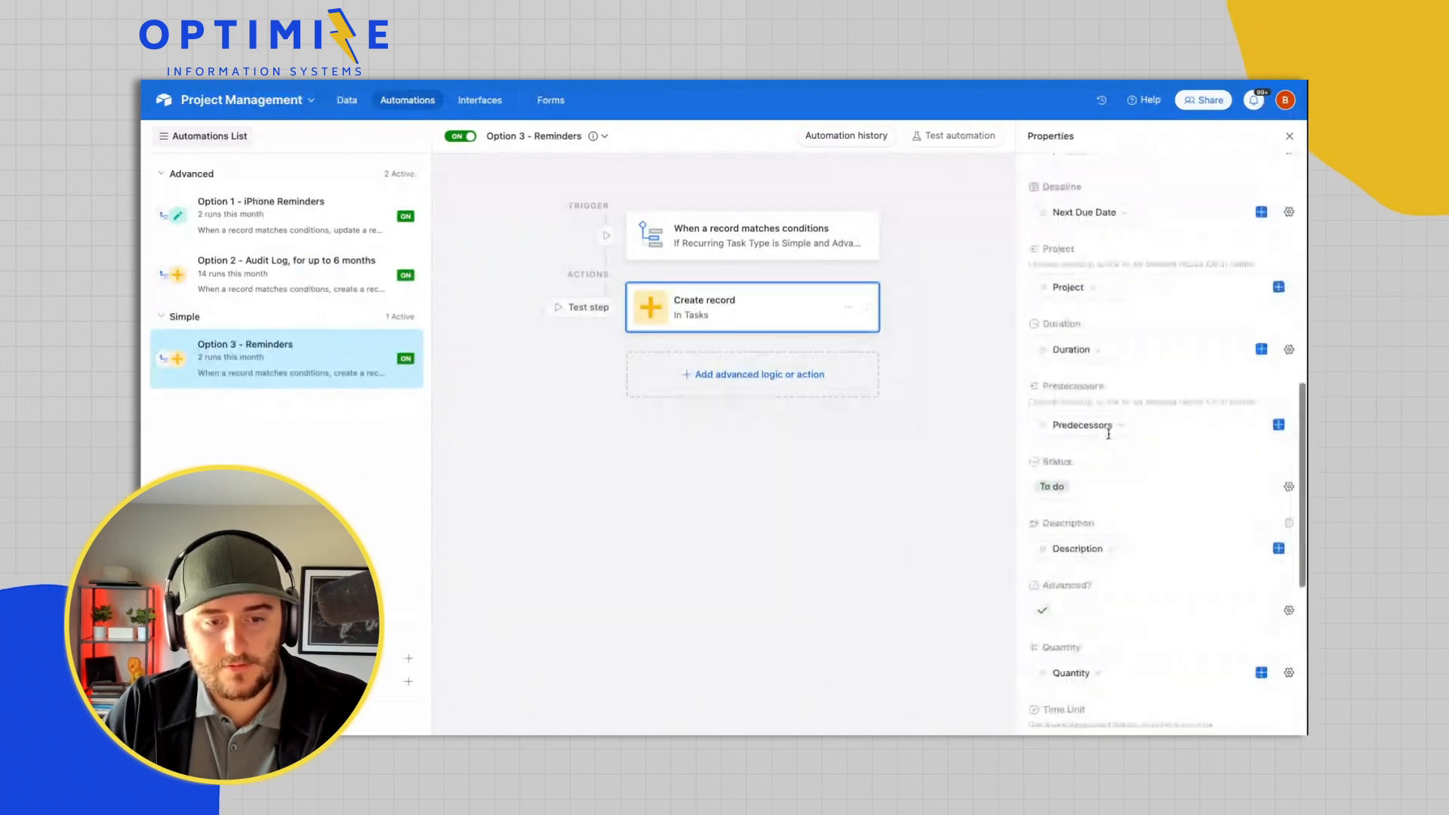
scroll(1108, 423, "up", 2)
mouse_move(1100, 330)
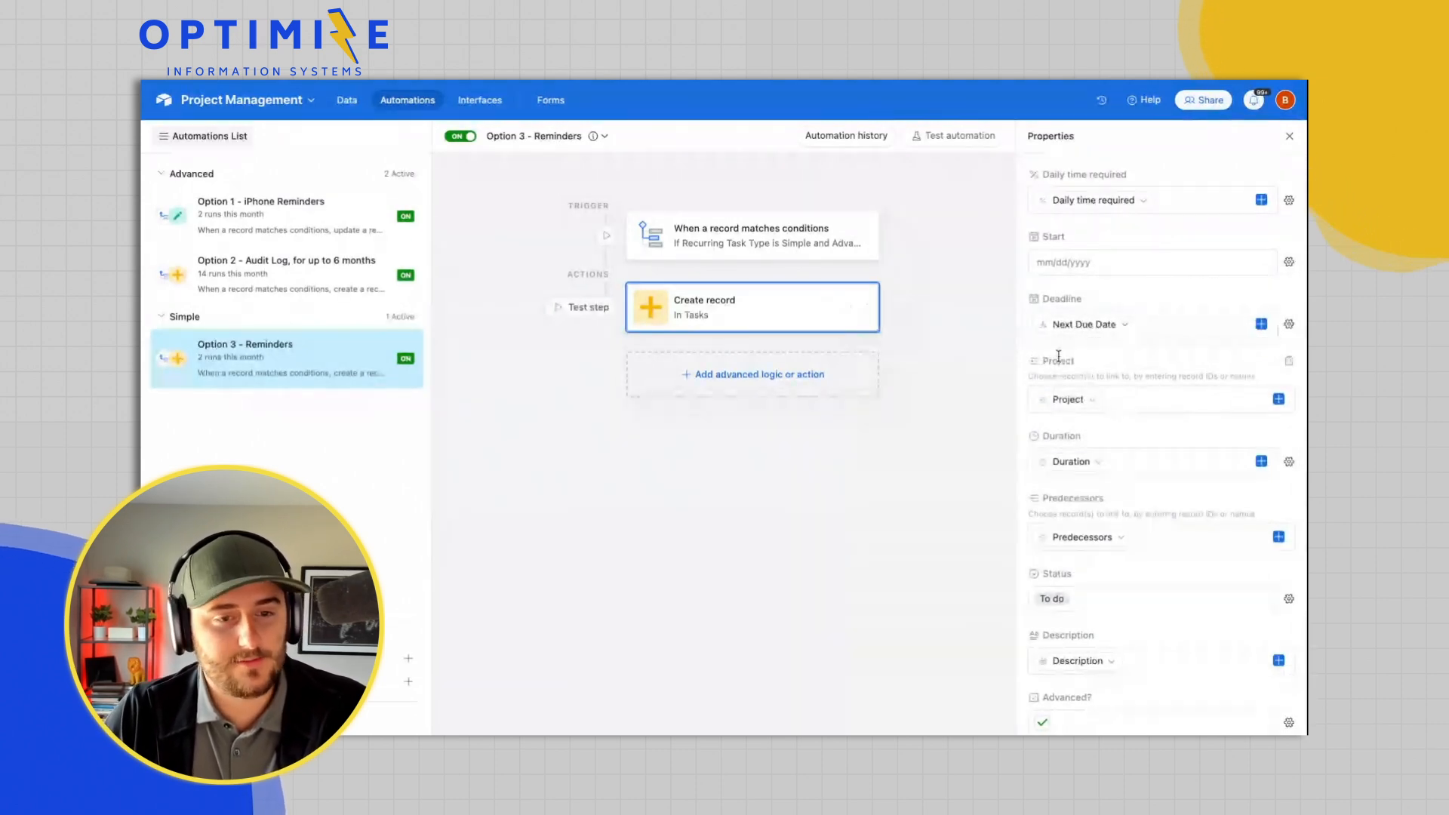
scroll(1059, 356, "up", 4)
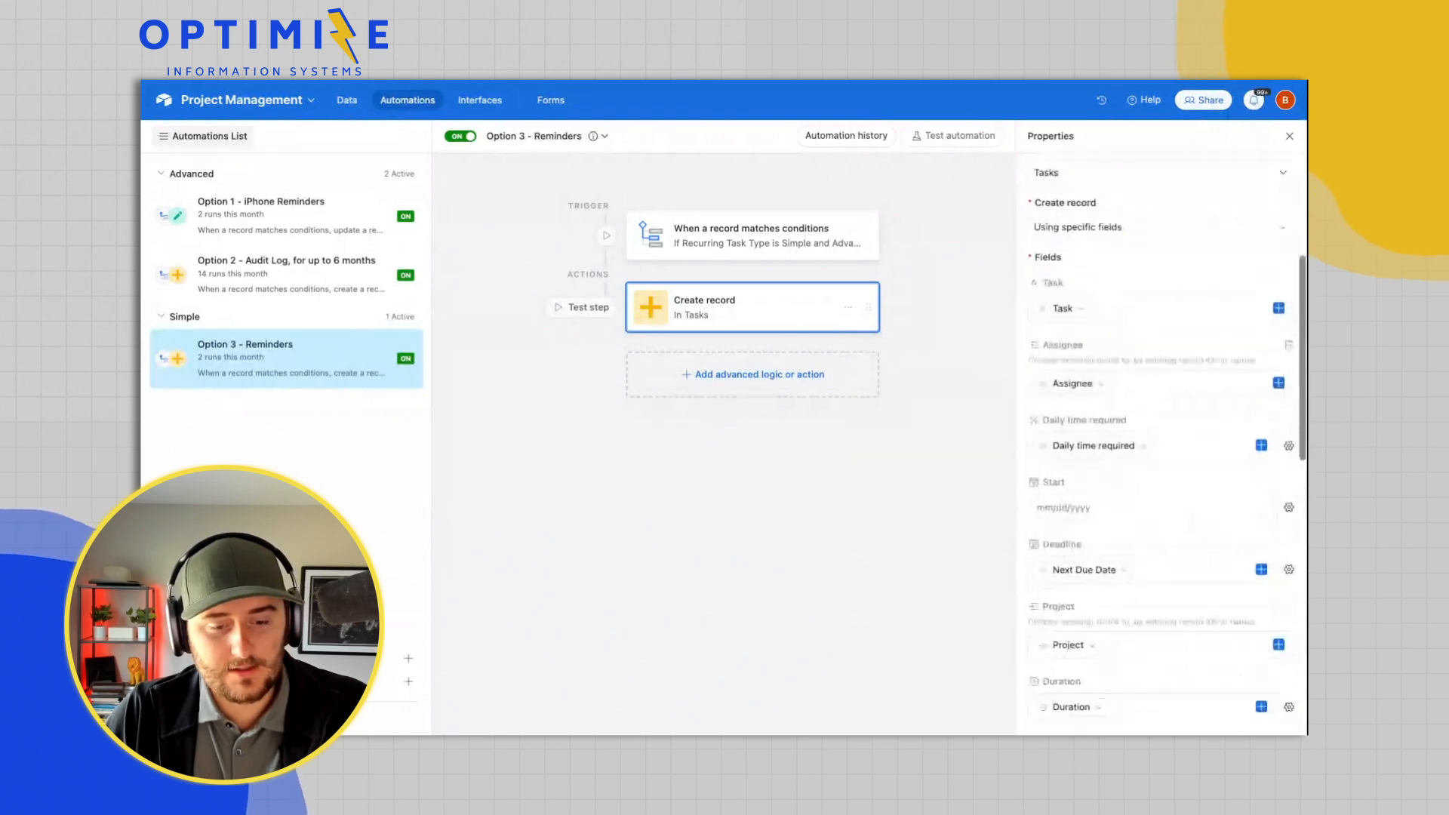
scroll(1163, 446, "down", 4)
scroll(1162, 445, "down", 5)
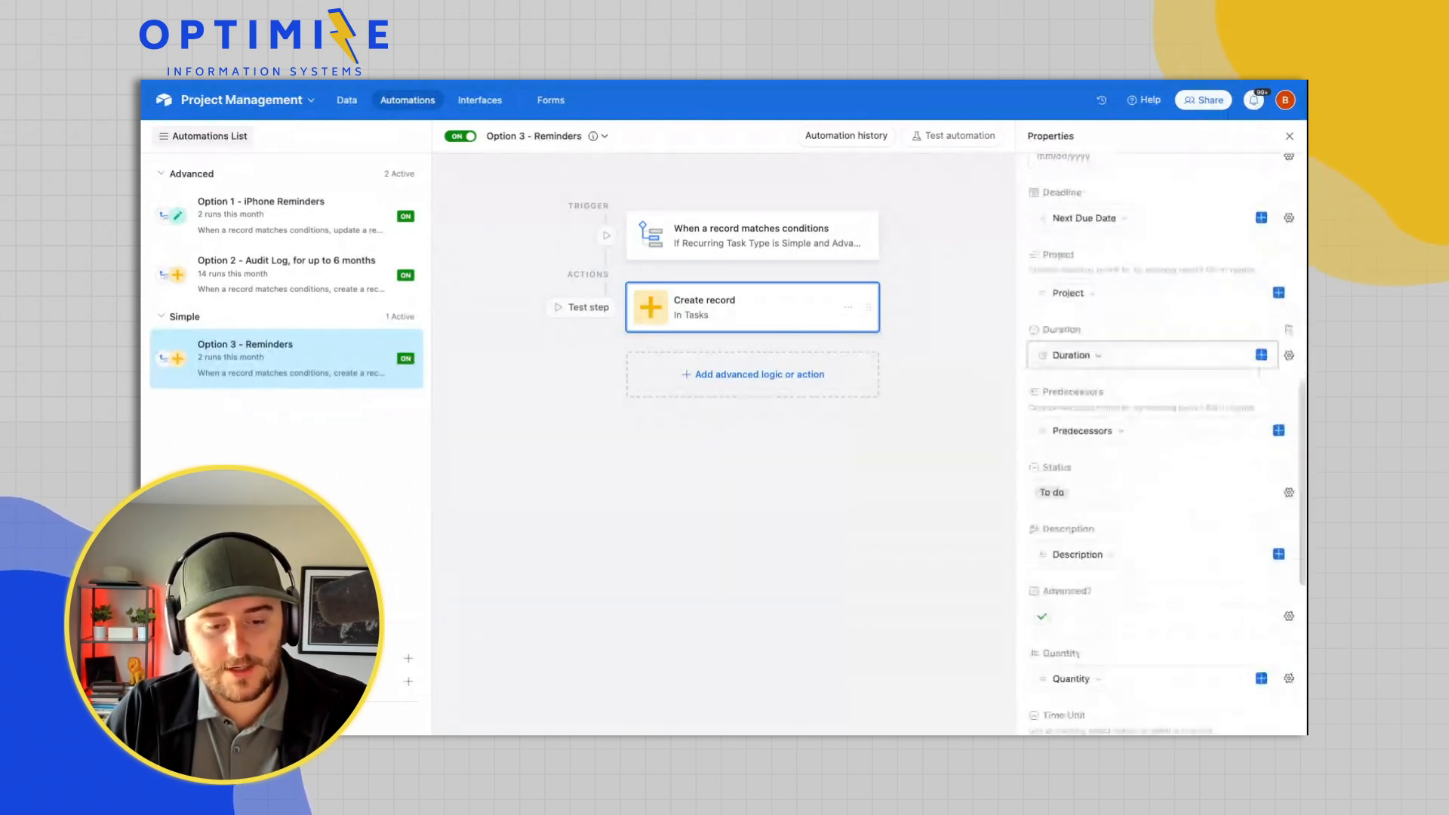